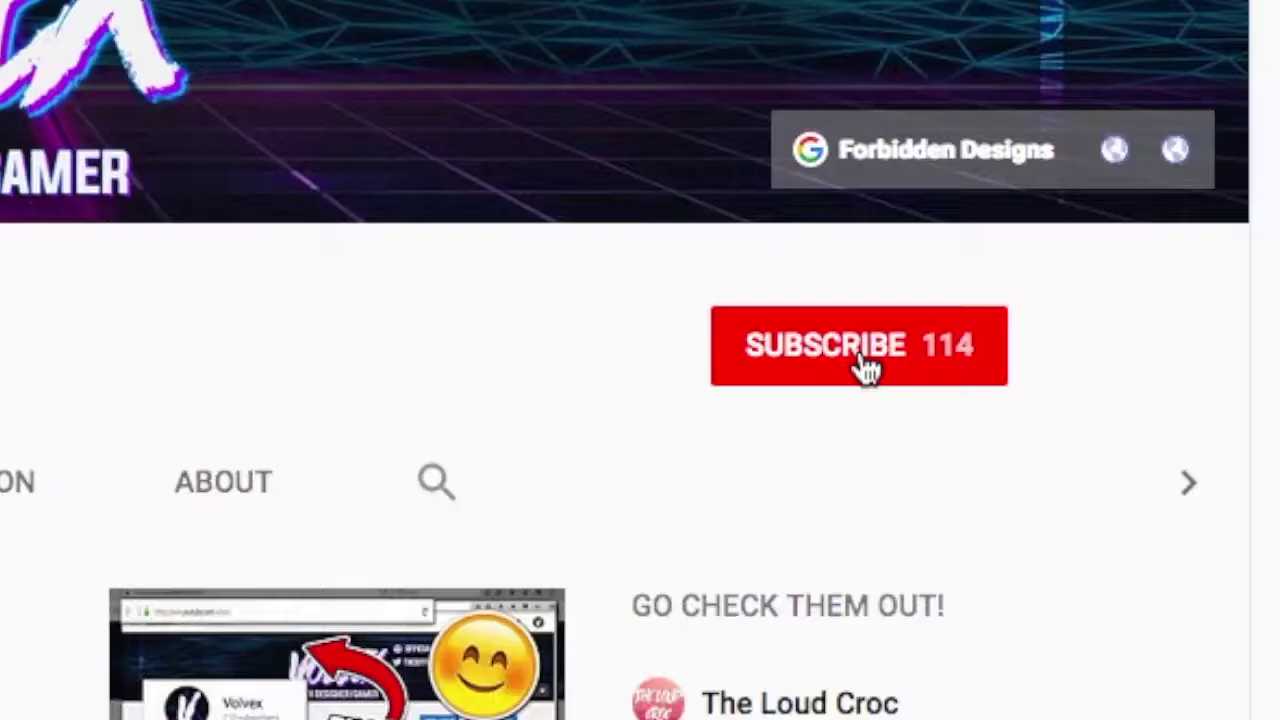
- Subscribe to the Volvex channel with notifications on, like the video, and open the designer's 'Want One?' page
left_click(1088, 400)
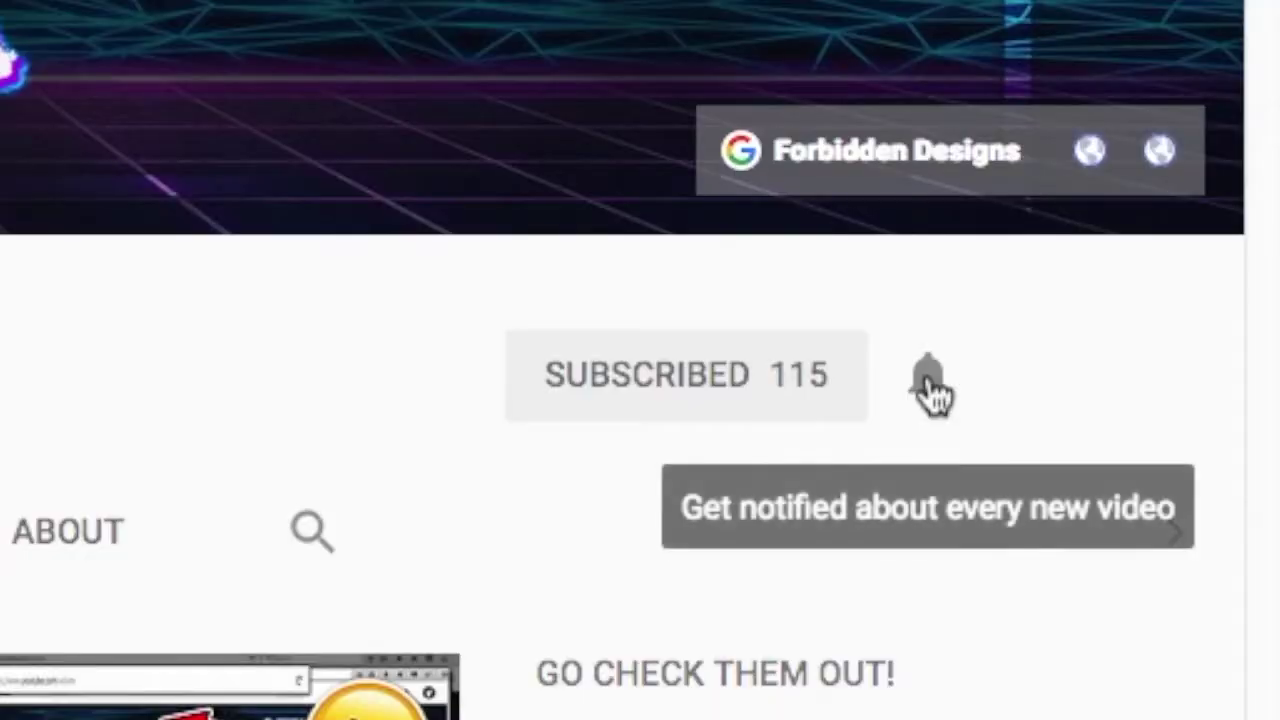
left_click(1140, 397)
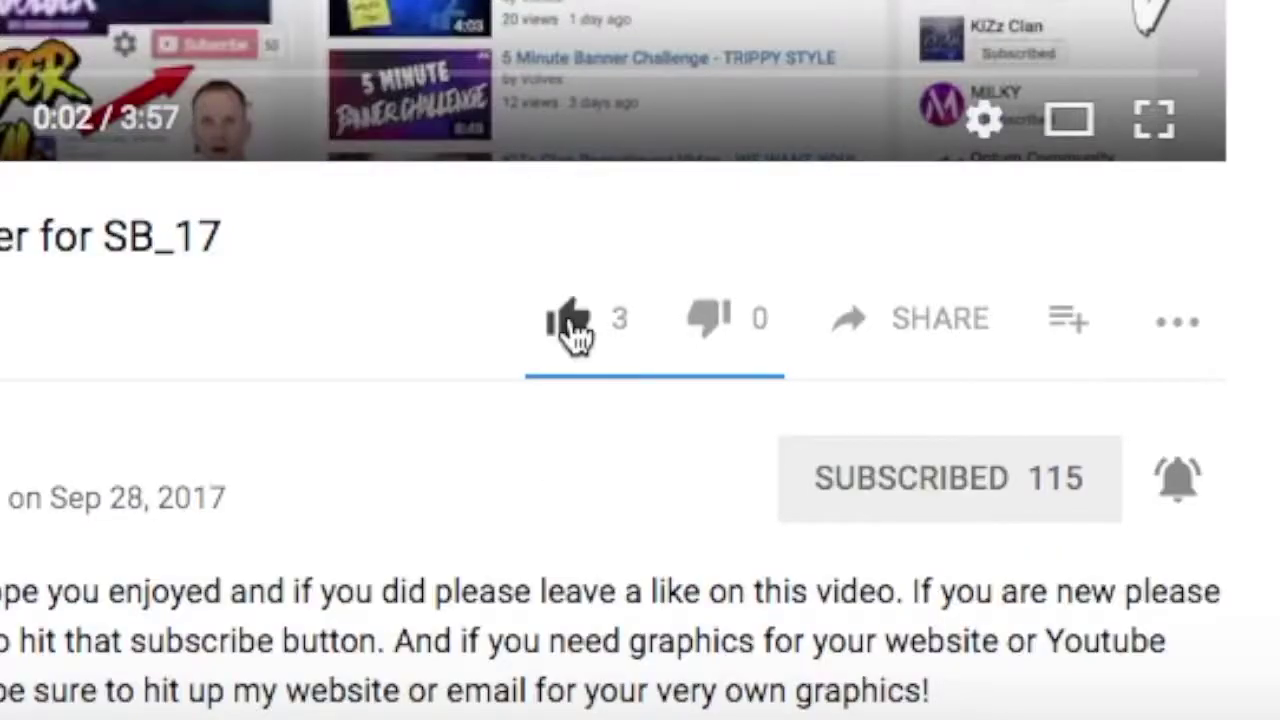
left_click(462, 555)
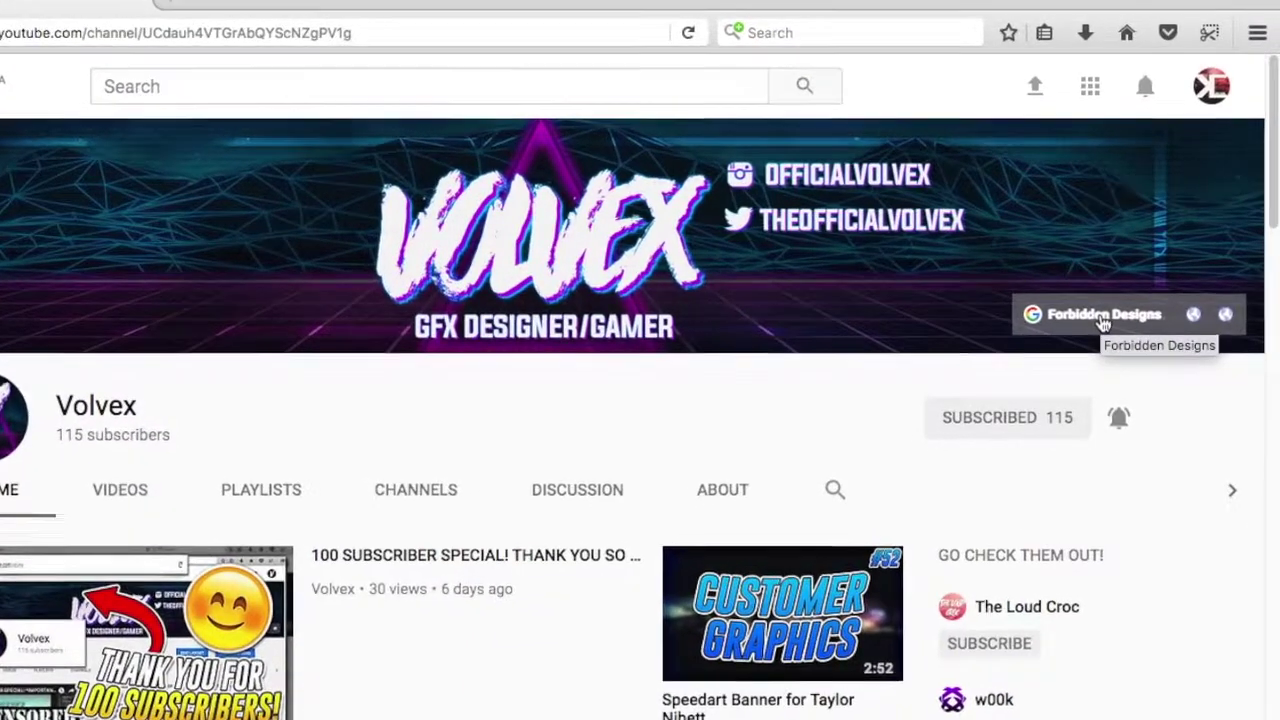
left_click(1098, 320)
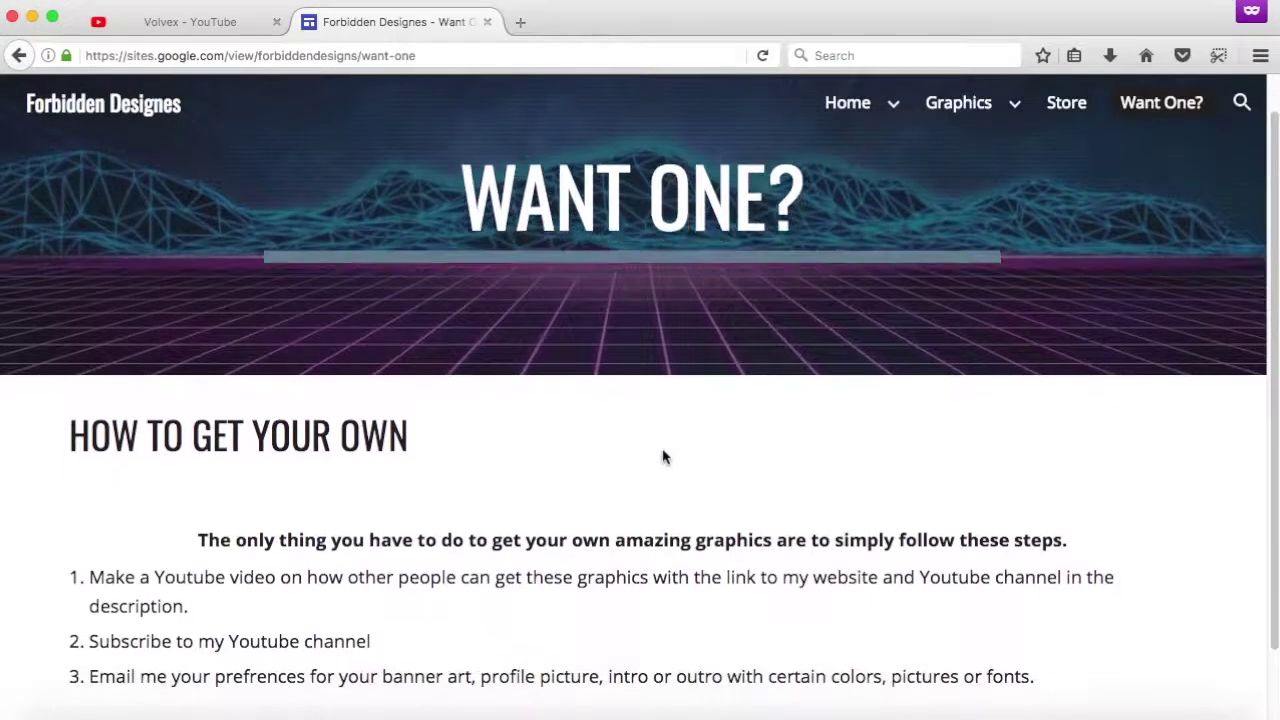
- Browse the Battlefront 2 image results and preview a larger result image
scroll(371, 342, "down", 5)
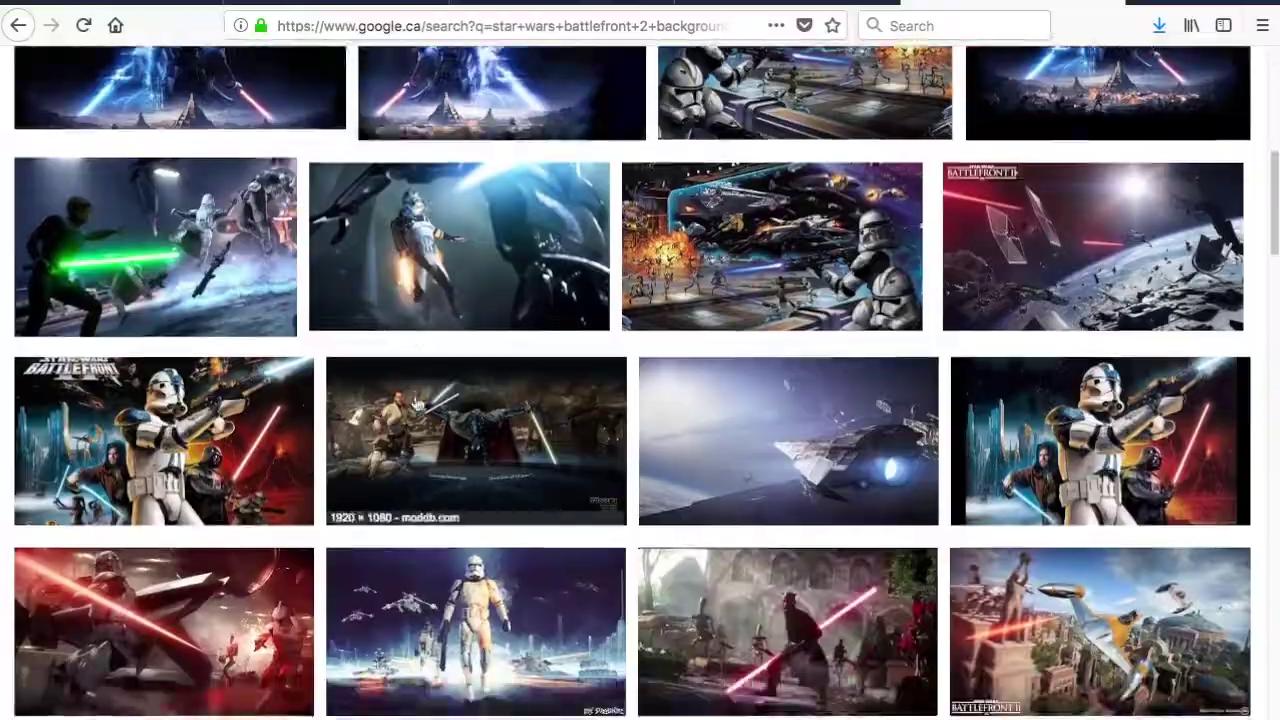
scroll(300, 368, "down", 2)
left_click(194, 449)
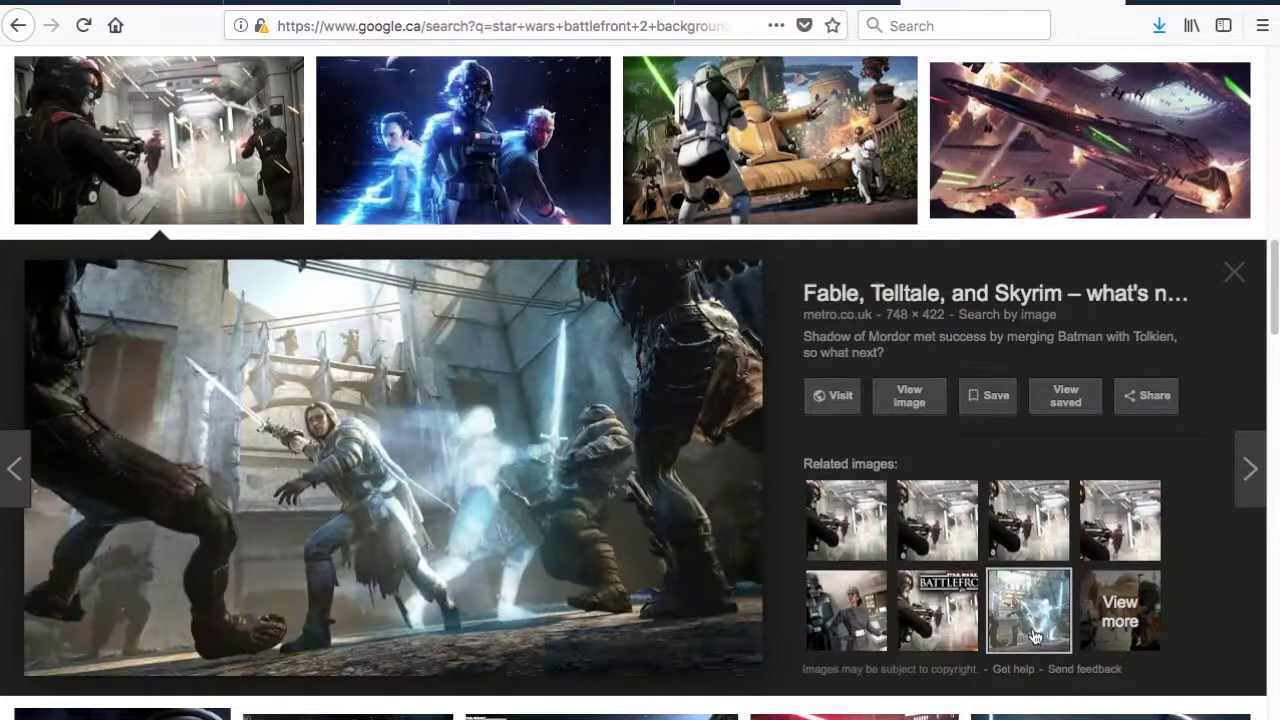
scroll(820, 512, "down", 5)
scroll(843, 518, "down", 6)
scroll(575, 386, "down", 2)
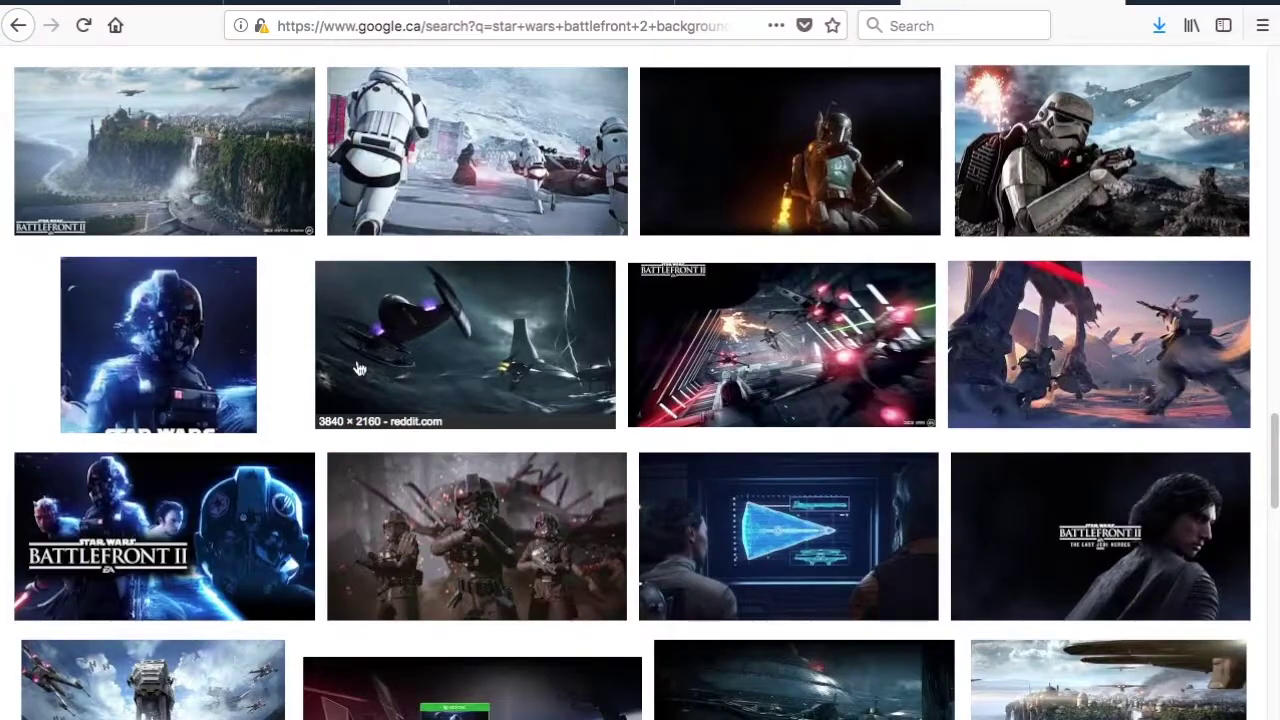
scroll(575, 386, "down", 3)
scroll(575, 386, "down", 3)
- Search for HD backgrounds, take the stormtrooper-and-tank image, and start widening it in the banner
type("hd")
key("Return")
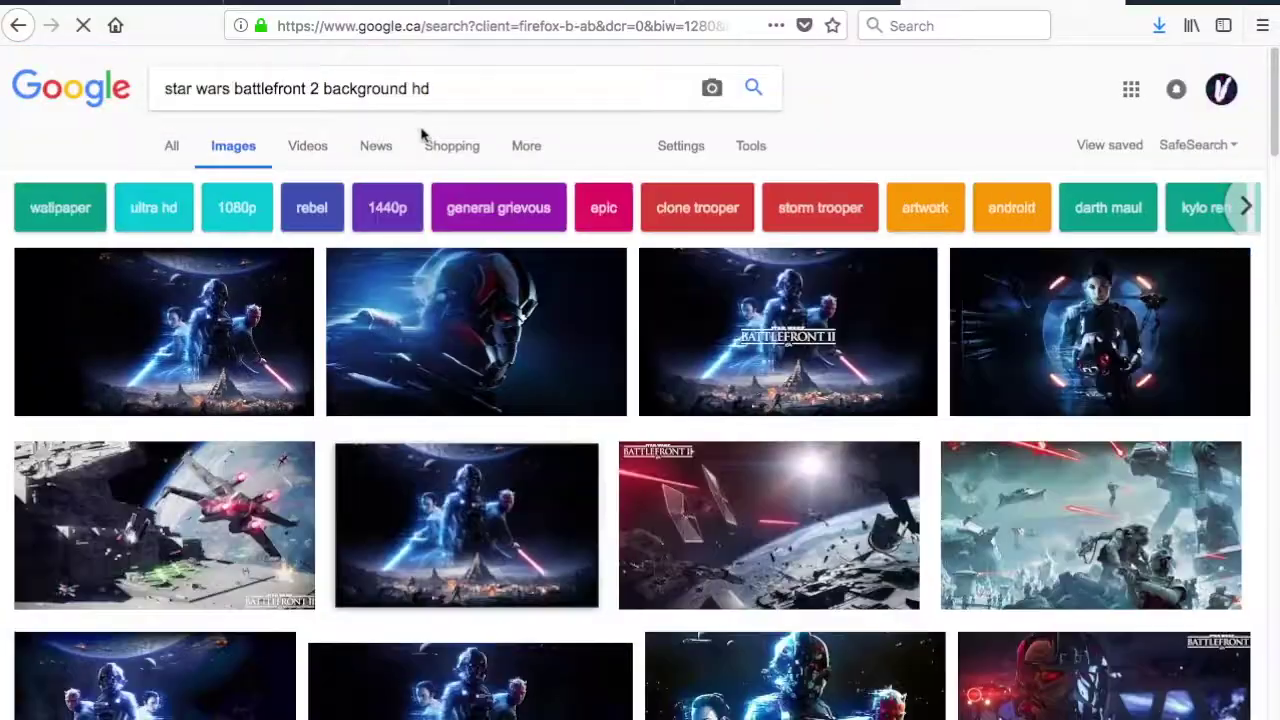
scroll(479, 500, "down", 5)
left_click(479, 560)
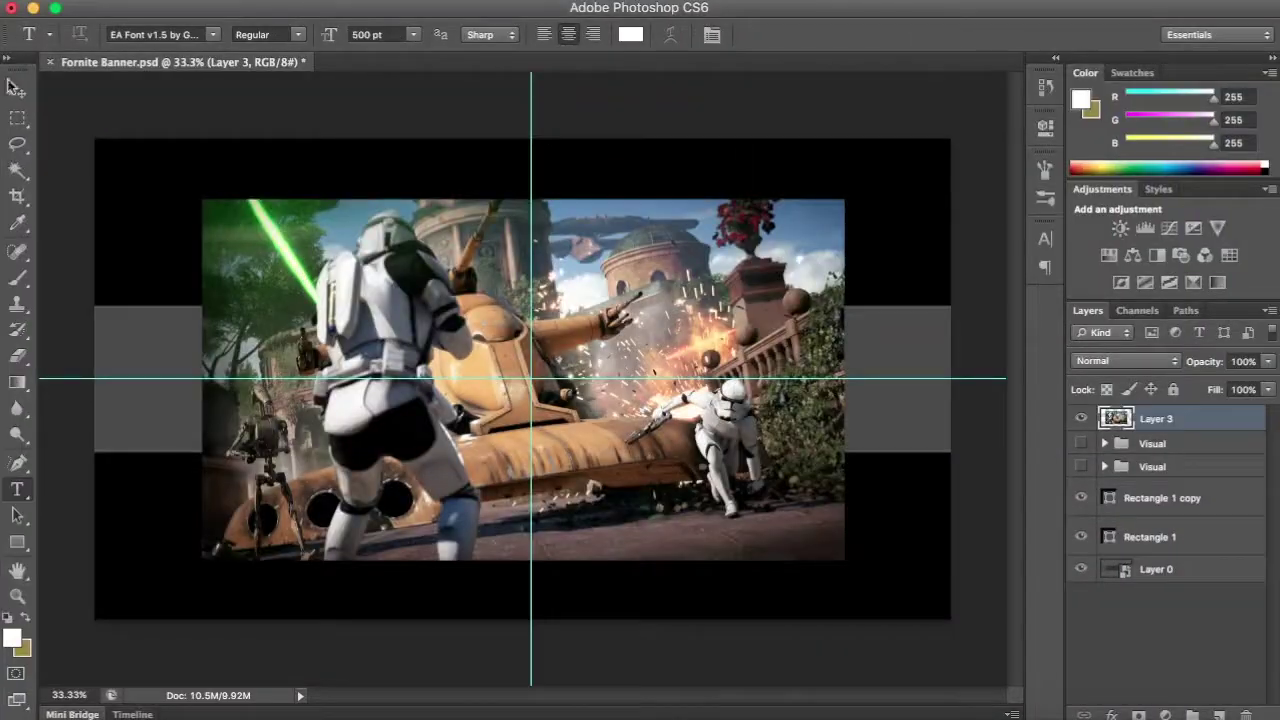
key("ctrl+t")
mouse_move(200, 440)
left_mouse_down()
mouse_move(77, 440)
mouse_move(94, 440)
left_mouse_up()
- Fit the stormtrooper-and-tank image to the banner strip and place its layer below the rectangles
mouse_move(513, 580)
left_mouse_down()
mouse_move(513, 471)
mouse_move(513, 606)
left_mouse_up()
left_click_drag(950, 306, 543, 443)
left_click_drag(320, 520, 523, 383)
left_click_drag(746, 383, 786, 383)
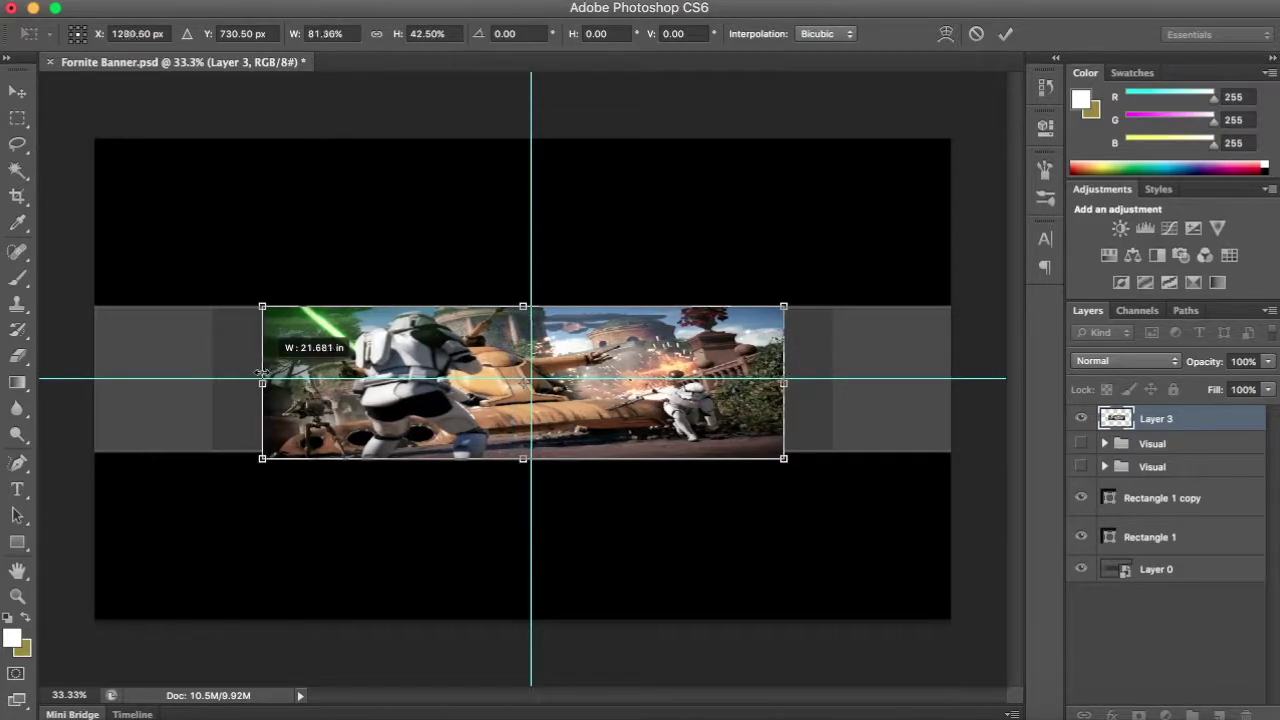
key("Return")
left_click_drag(1156, 418, 1156, 555)
- Duplicate slices of the image and stretch them to extend its right side
key("ctrl+plus")
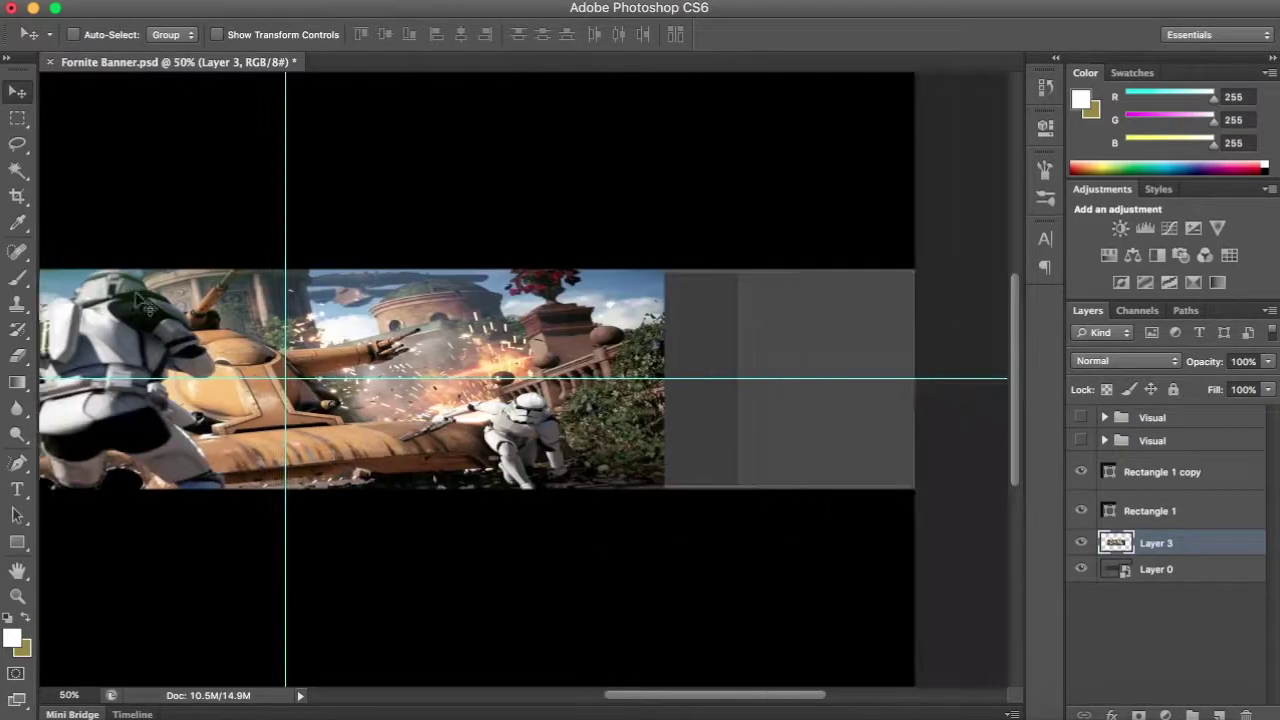
key("ctrl+j")
key("ctrl+t")
left_click_drag(663, 379, 790, 393)
key("ctrl+j")
key("ctrl+t")
key("Return")
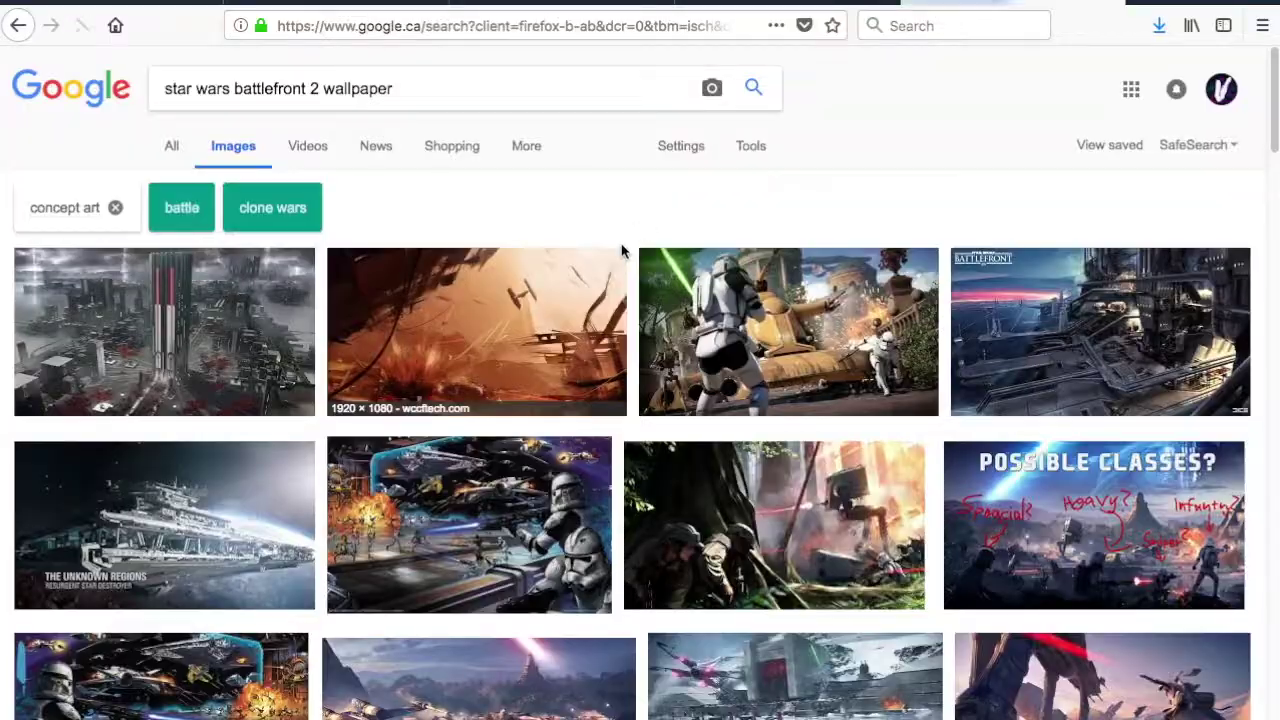
- Preview the snowy stormtrooper wallpaper and search for Battlefront 2 YouTube banners
scroll(660, 310, "down", 2)
scroll(690, 350, "down", 2)
scroll(708, 373, "down", 3)
left_click(740, 470)
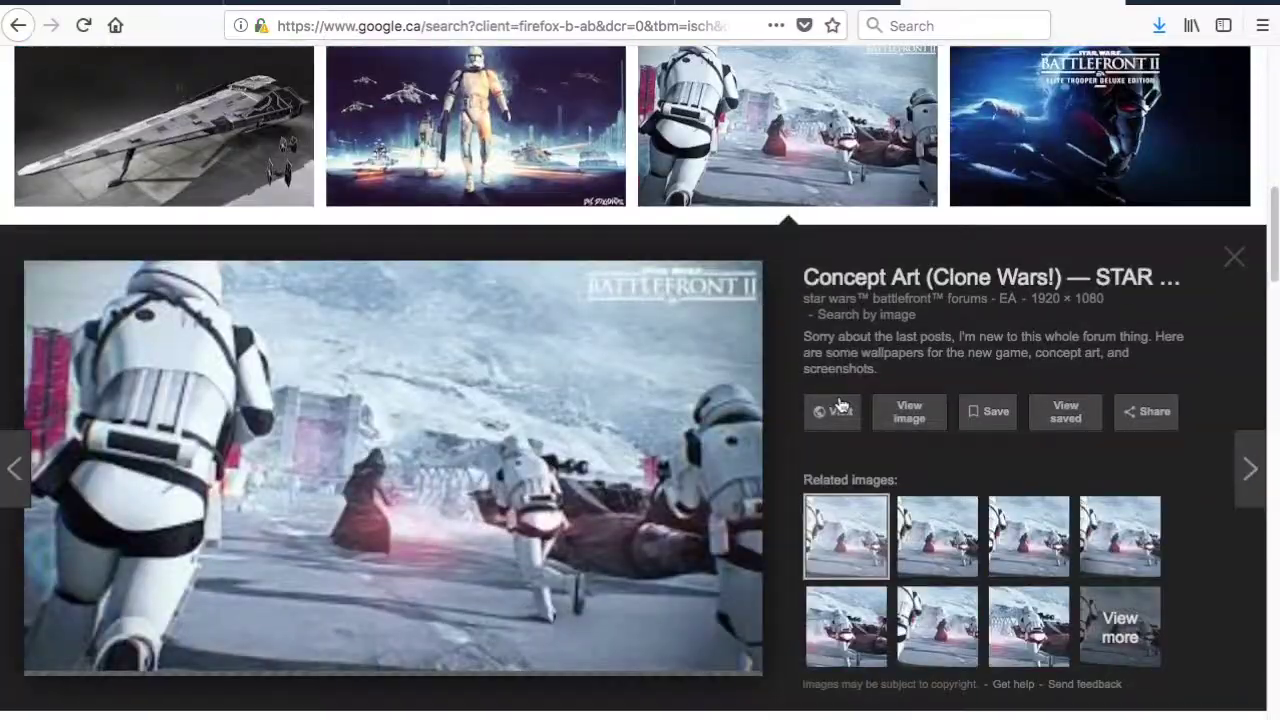
type("star wars battlefront 2 youtube banner")
key("Return")
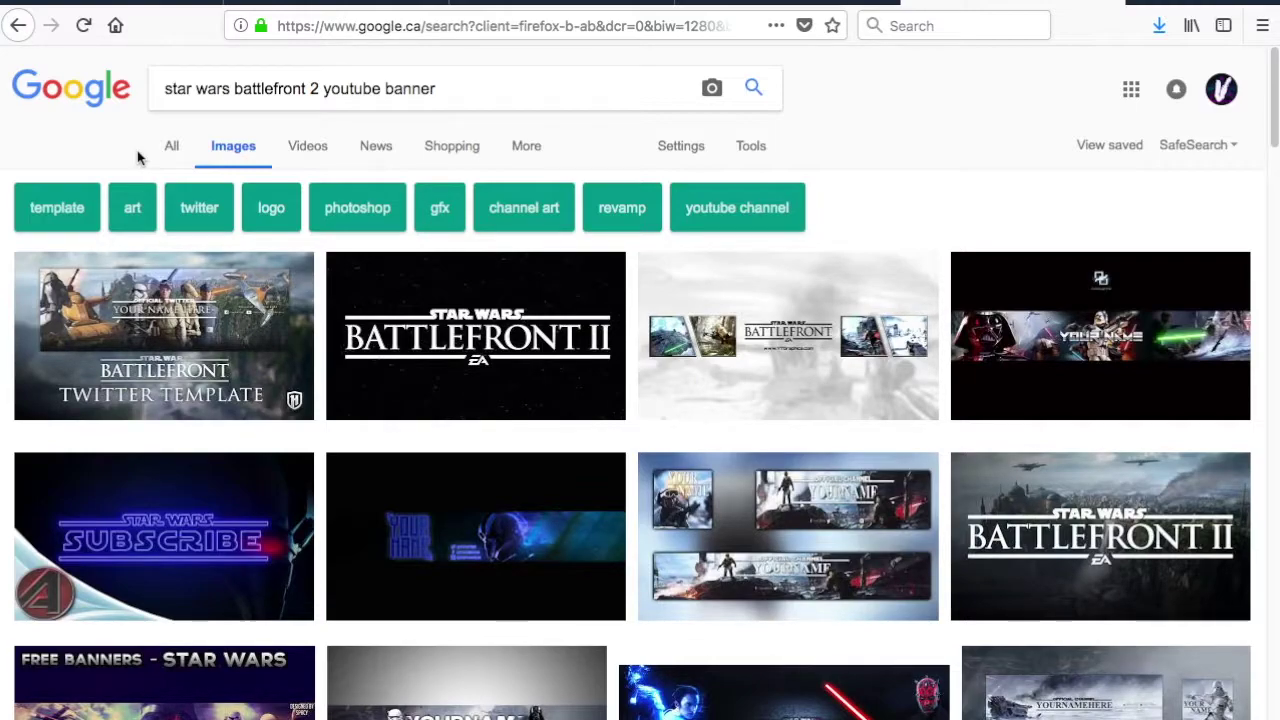
- Search 'background' and preview the cliffside city image
scroll(158, 342, "down", 3)
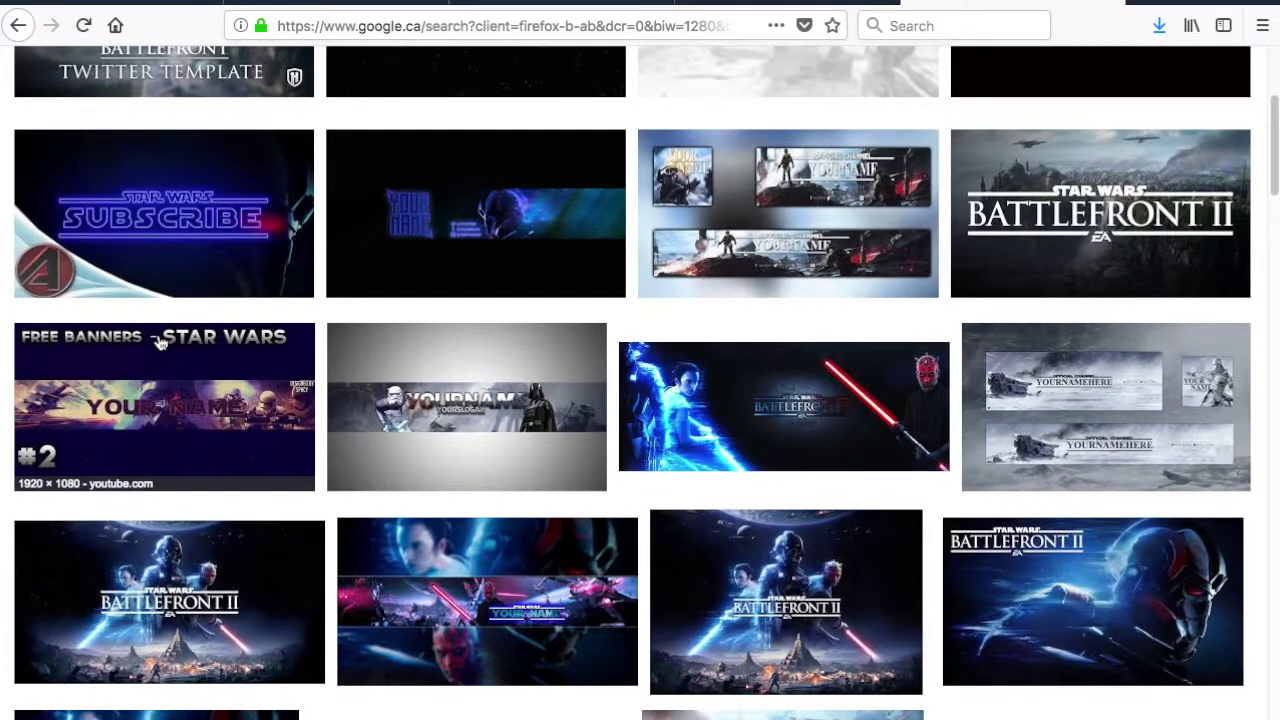
scroll(158, 342, "up", 3)
type("background")
key("Return")
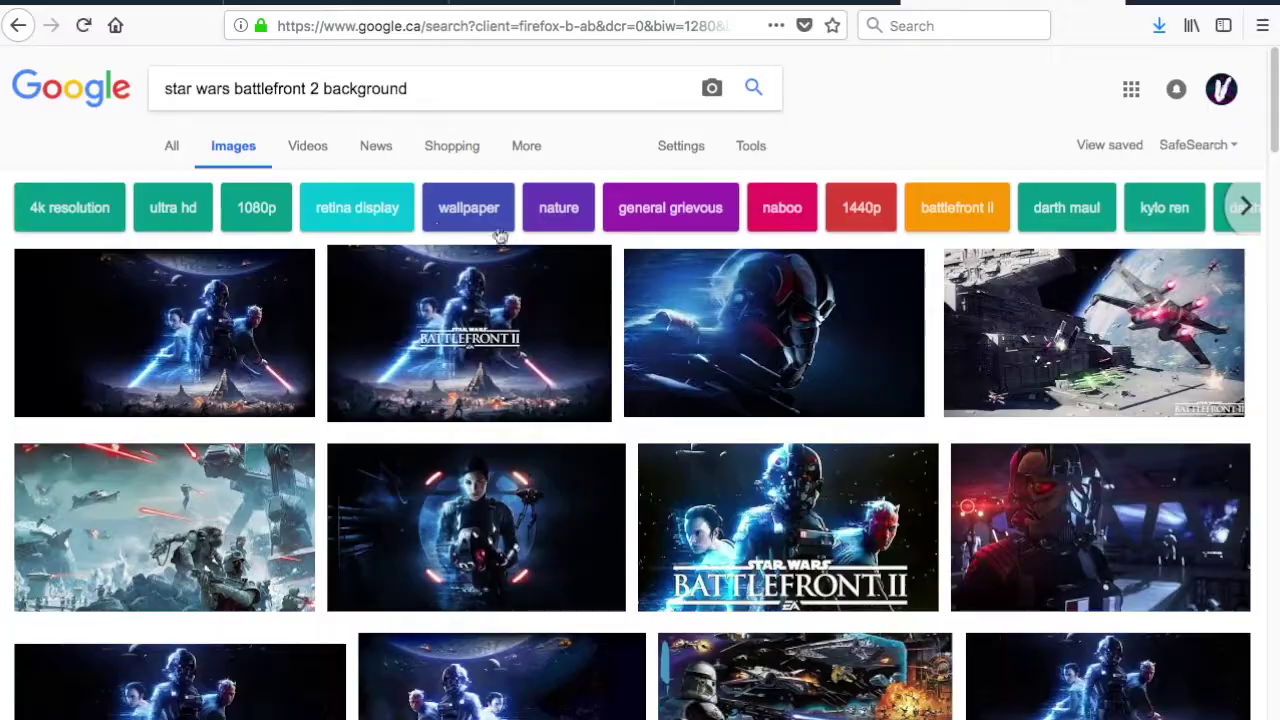
scroll(635, 218, "down", 3)
scroll(635, 218, "down", 5)
left_click(1100, 280)
scroll(640, 450, "down", 5)
left_click(160, 670)
- Set the cliffside city image as the strip background and drag in the Luke Skywalker render
right_click(526, 350)
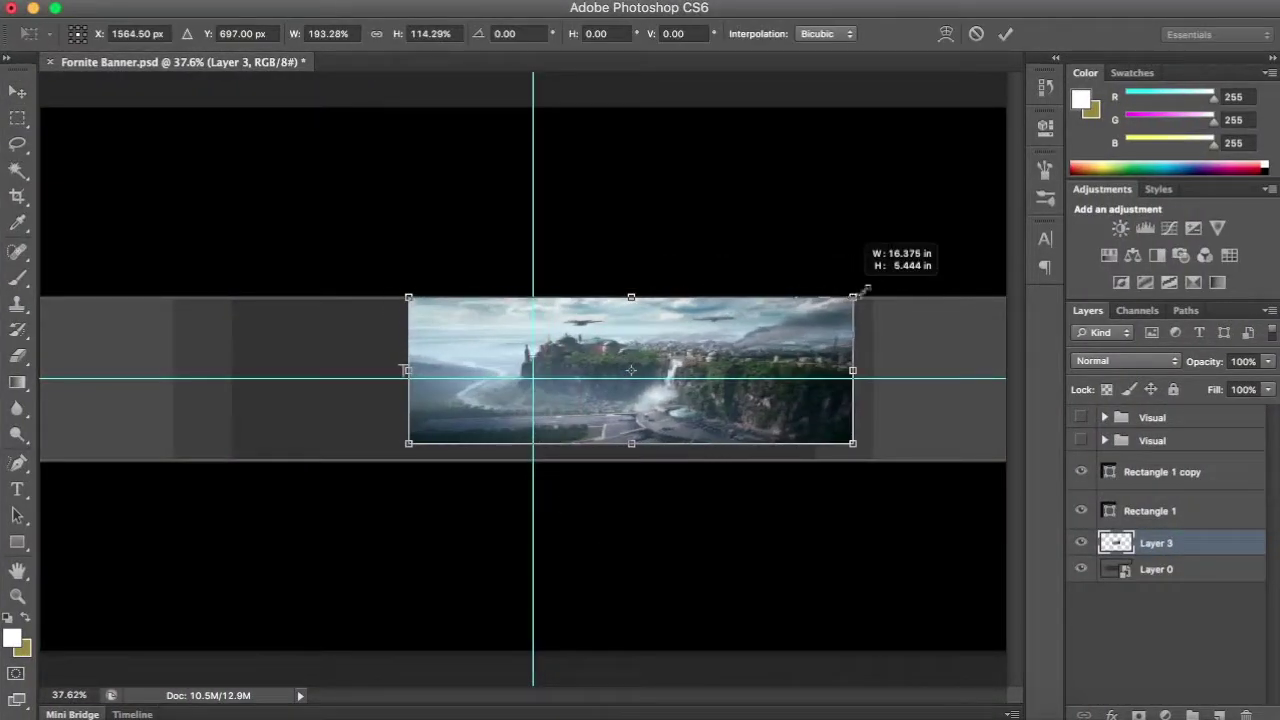
key("Return")
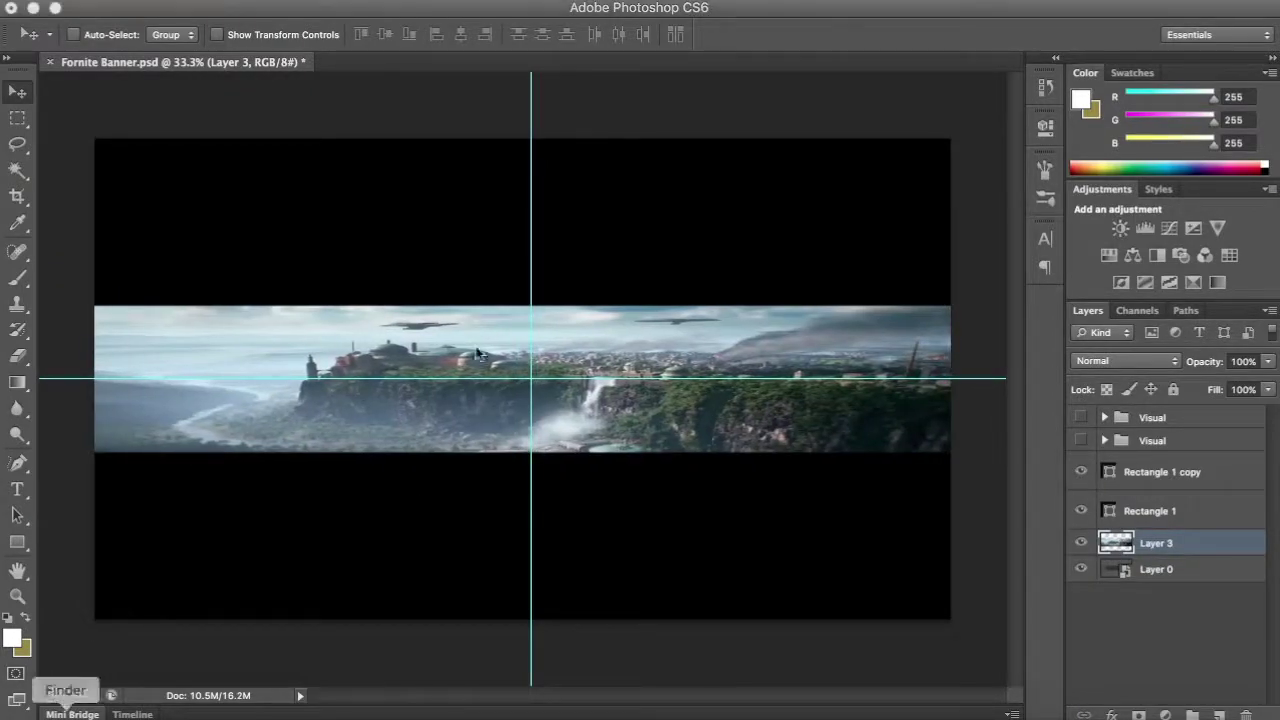
left_click(65, 710)
left_click(114, 306)
left_click(114, 203)
left_click(634, 180)
left_click_drag(634, 180, 640, 155)
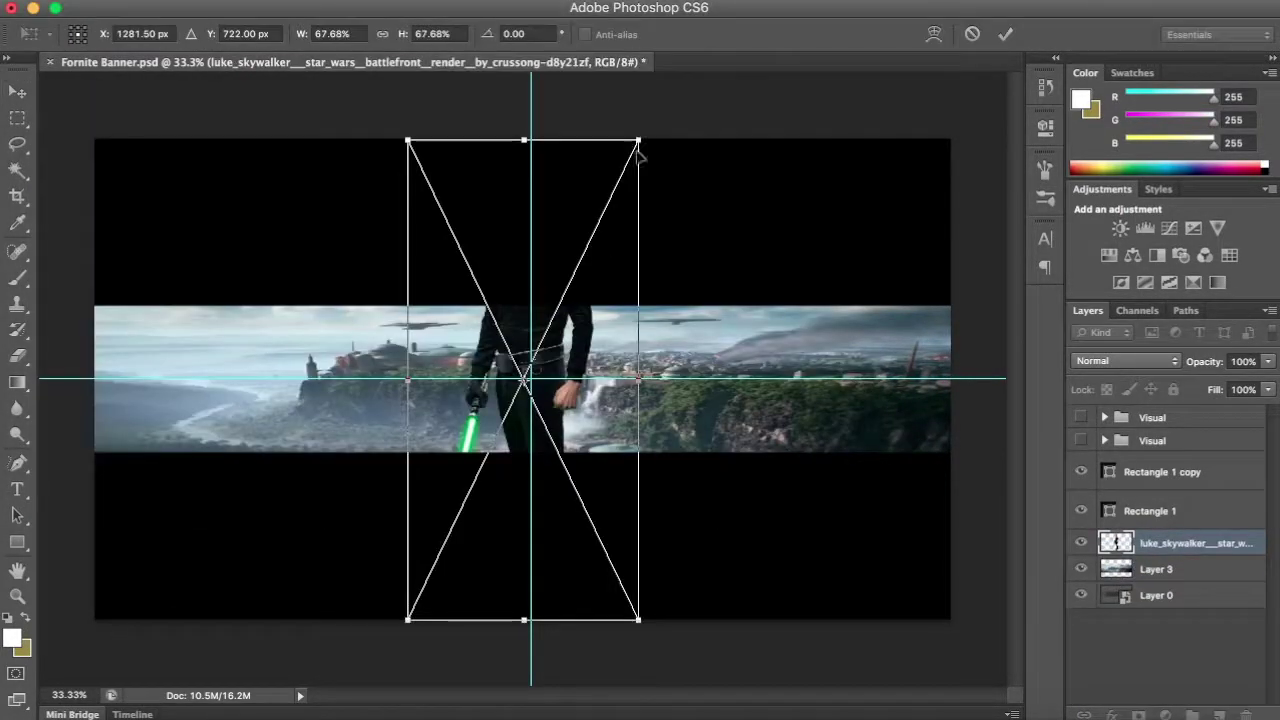
- Erase stray pixels on Luke, then add the stormtrooper scaled beside Darth Vader
key("ctrl+1")
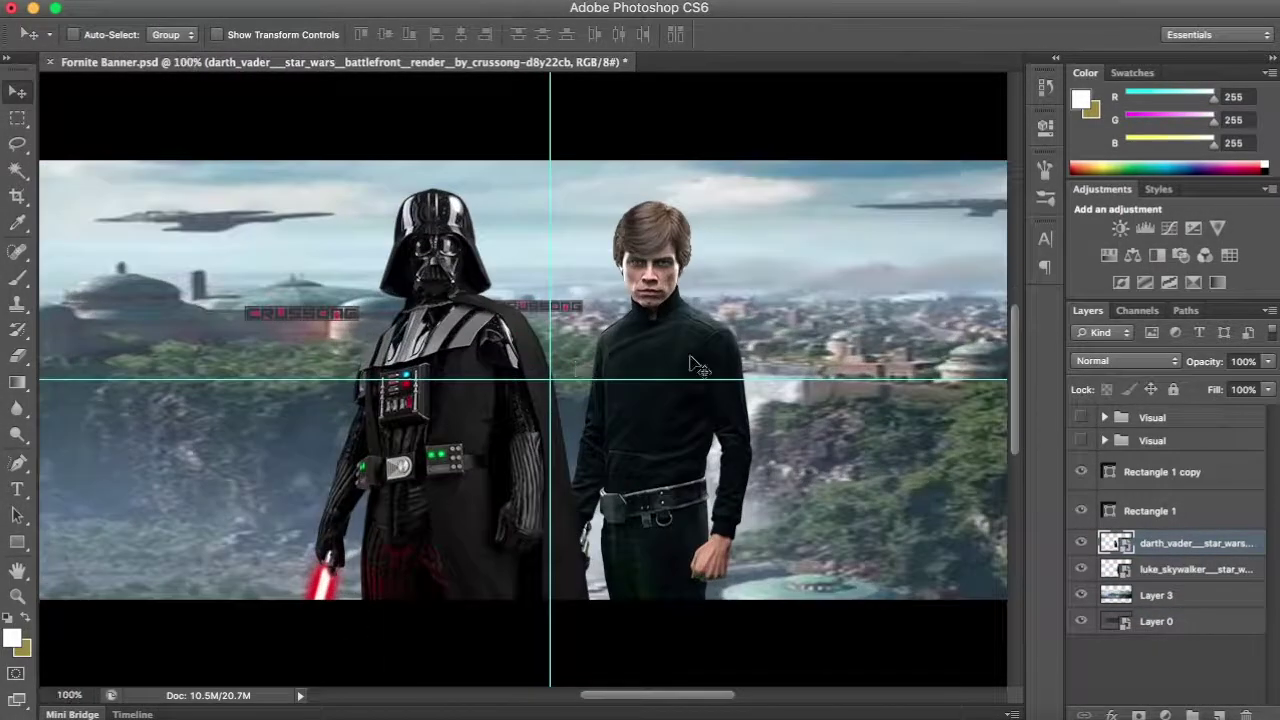
key("alt+bracketleft")
key("e")
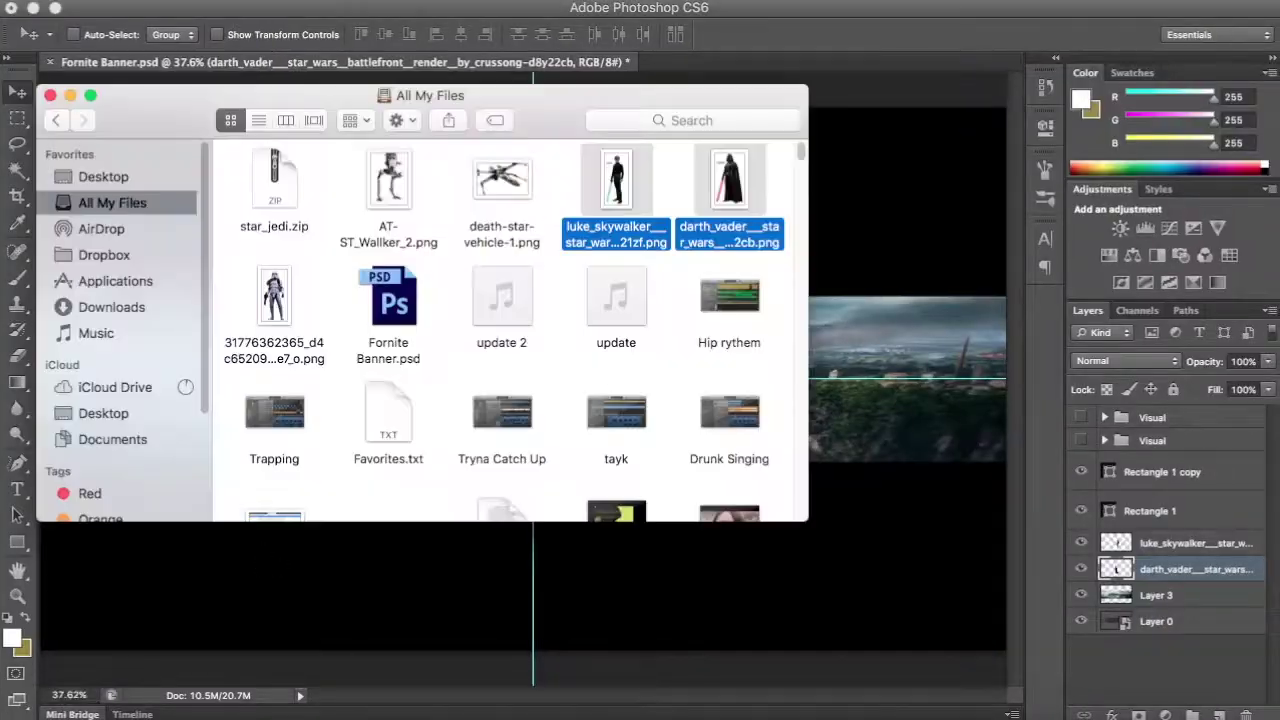
left_click_drag(274, 295, 530, 318)
left_click_drag(663, 523, 510, 462)
key("Return")
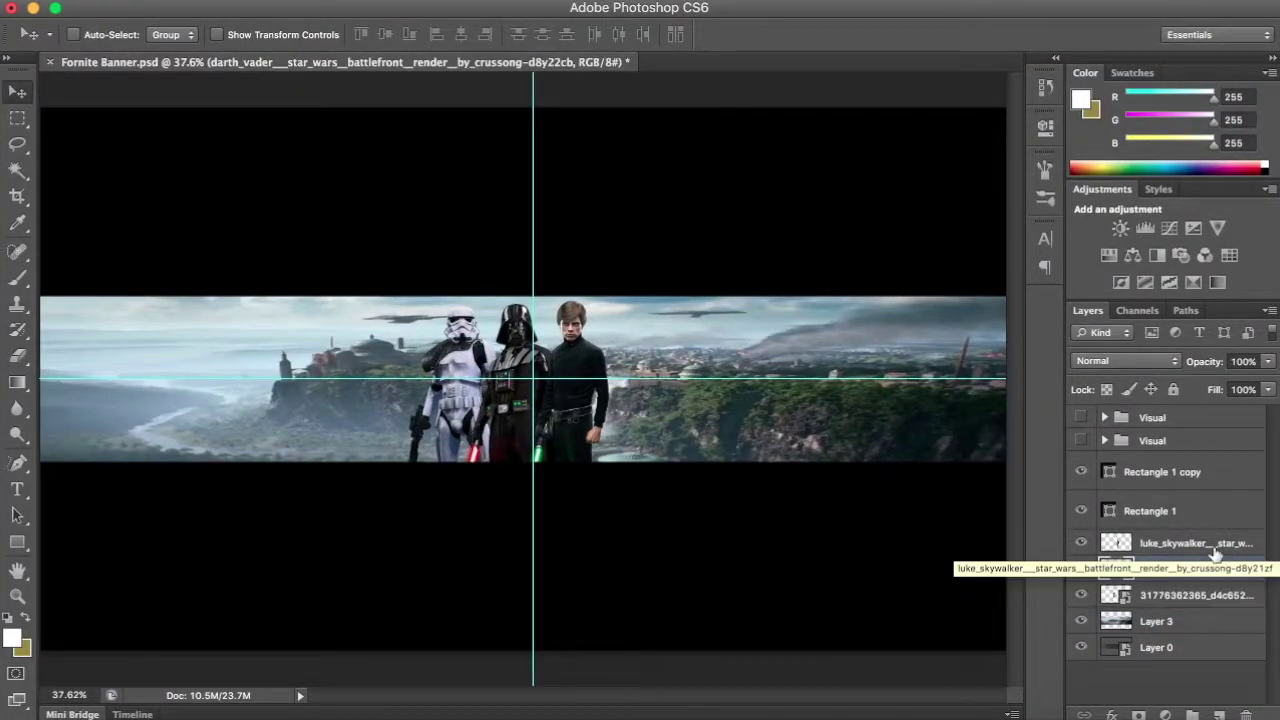
left_click(1190, 595)
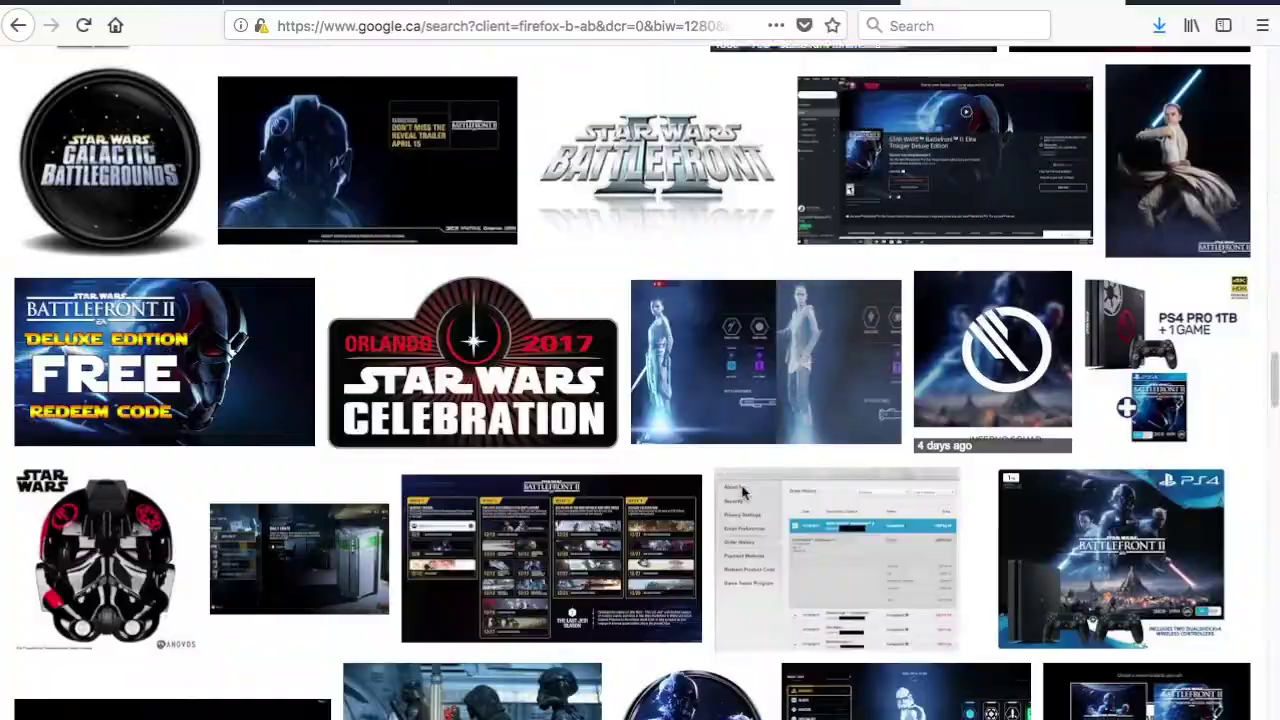
- Filter to character images and preview the stormtrooper and Death trooper renders
scroll(742, 490, "up", 10)
scroll(742, 490, "up", 10)
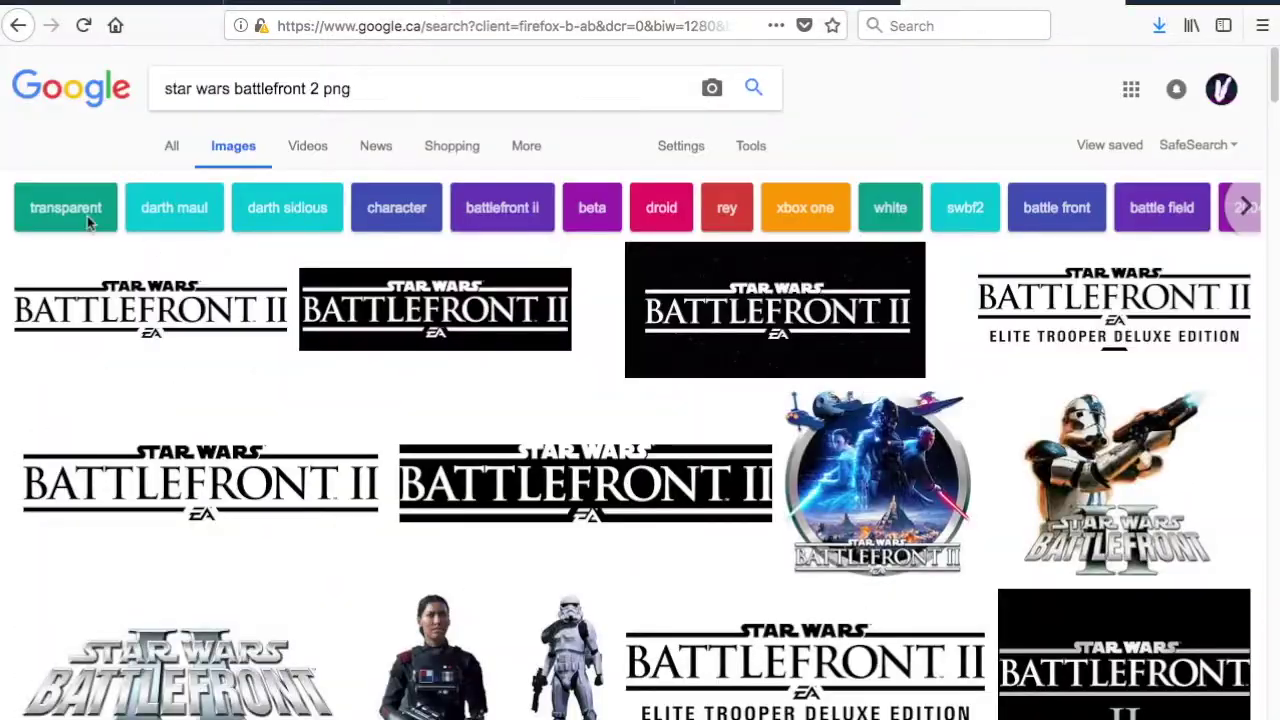
left_click(395, 213)
scroll(439, 360, "down", 5)
scroll(439, 360, "down", 5)
scroll(1022, 340, "down", 5)
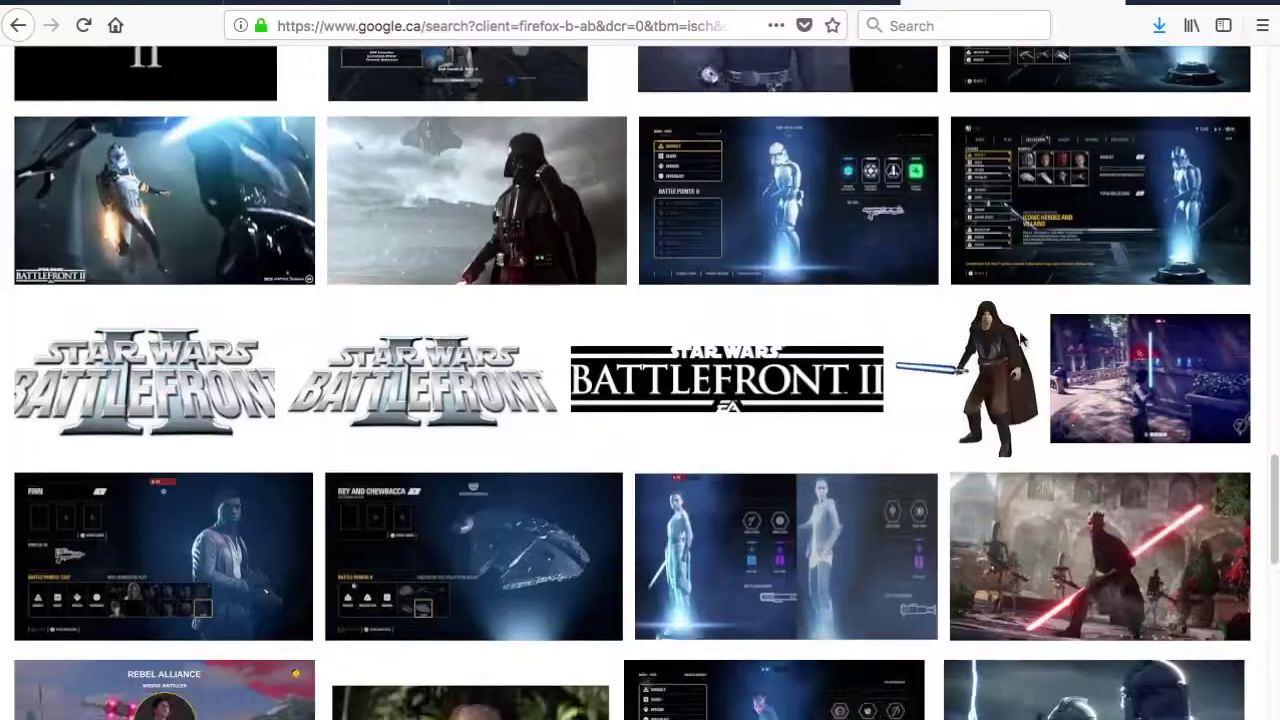
left_click(1022, 340)
scroll(871, 534, "down", 5)
scroll(362, 88, "up", 15)
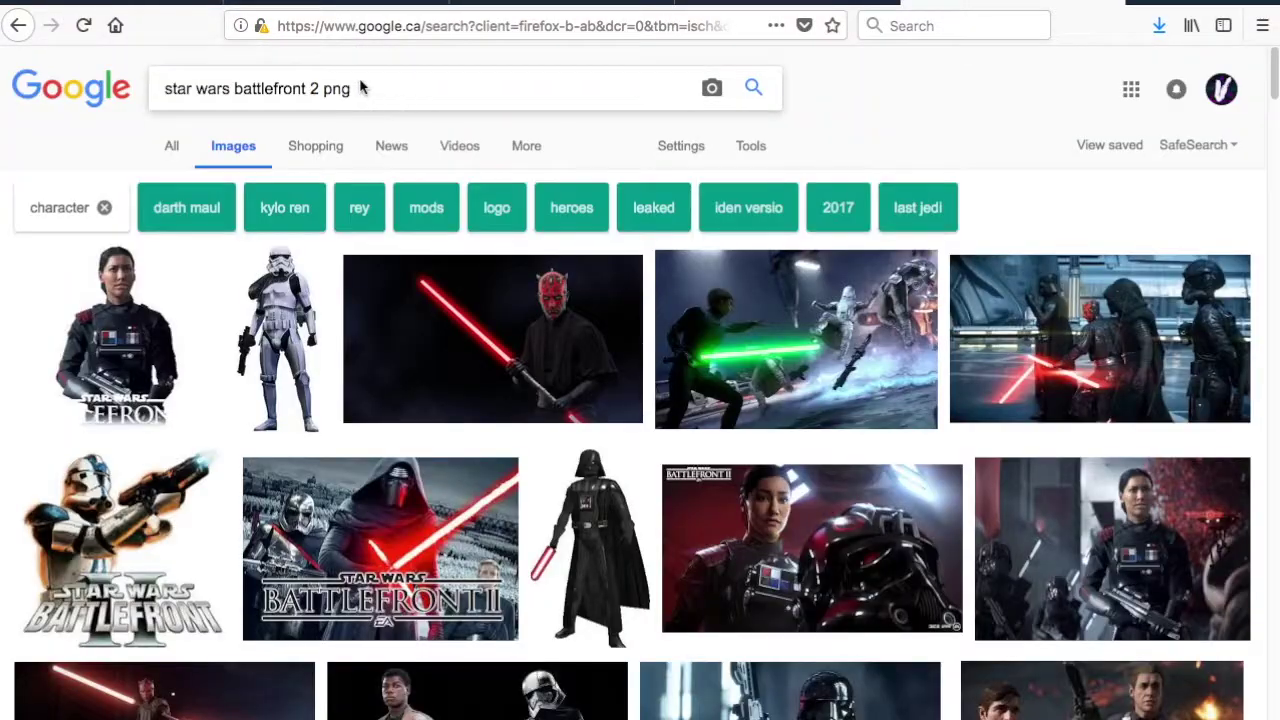
left_click(280, 340)
left_click(1025, 598)
right_click(369, 345)
left_click(414, 534)
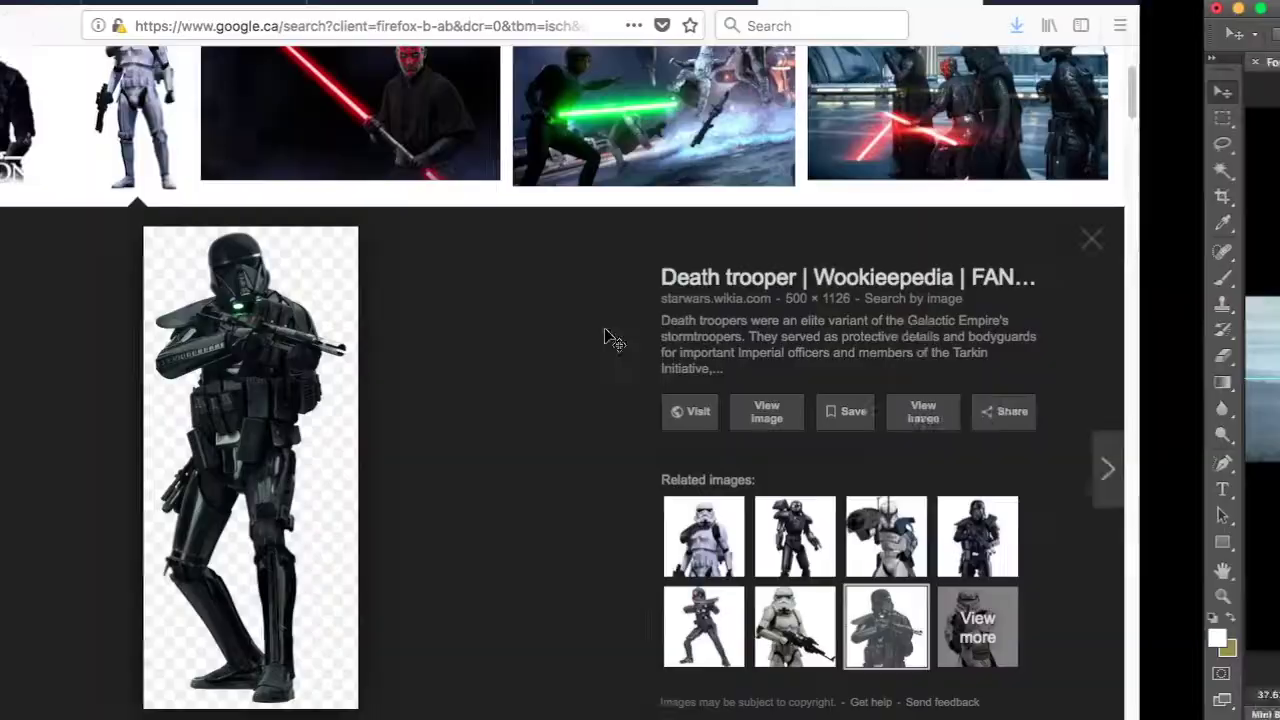
- Search 'star wars battlefront 2 obi wan', then begin trimming the query
left_click(430, 86)
type("obi wan")
key("Return")
scroll(370, 415, "down", 10)
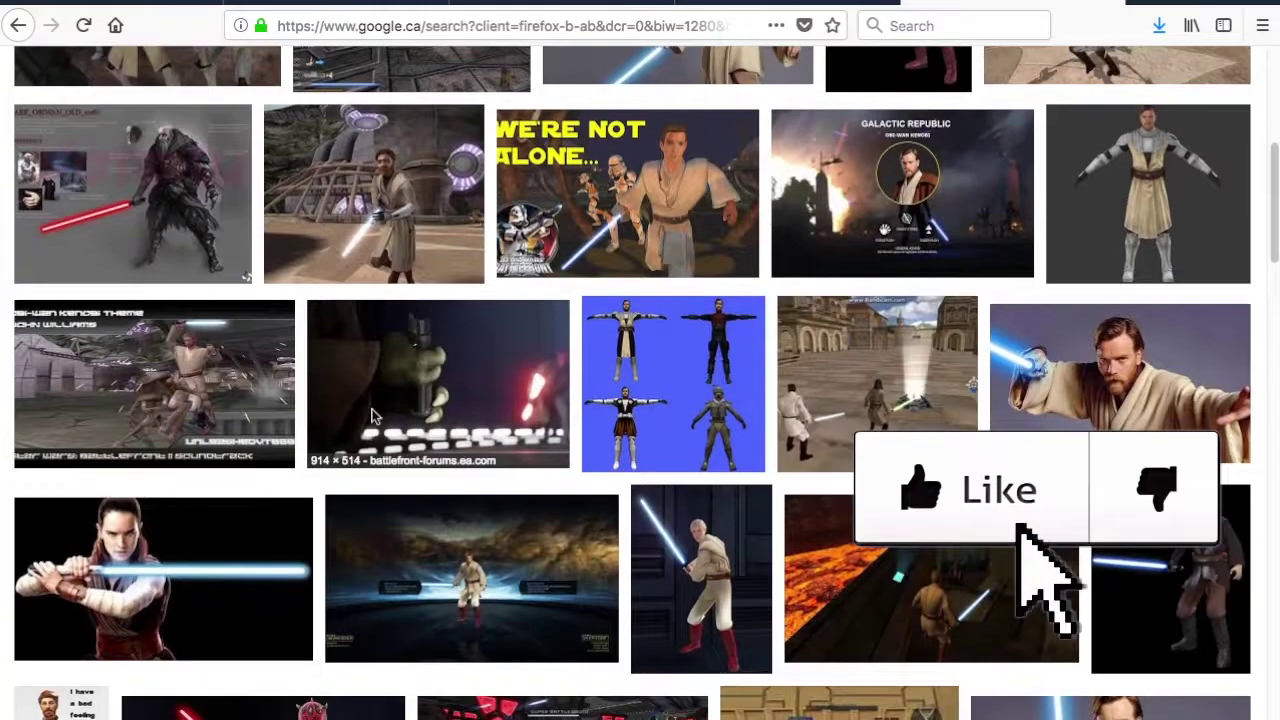
scroll(372, 414, "down", 3)
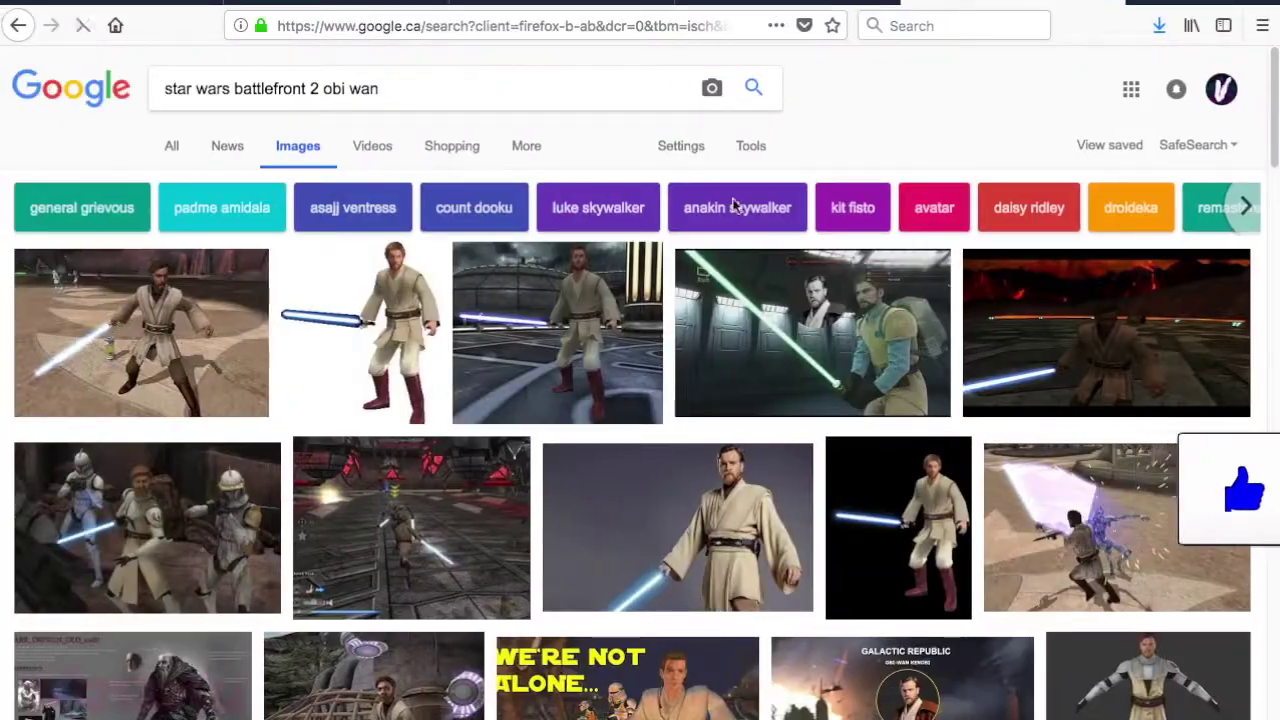
left_click(380, 88)
key("BackSpace")
key("BackSpace")
key("BackSpace")
- Search Battlefront PNGs and move the resized Boba Fett into the character lineup
type("png")
key("Return")
scroll(165, 410, "down", 5)
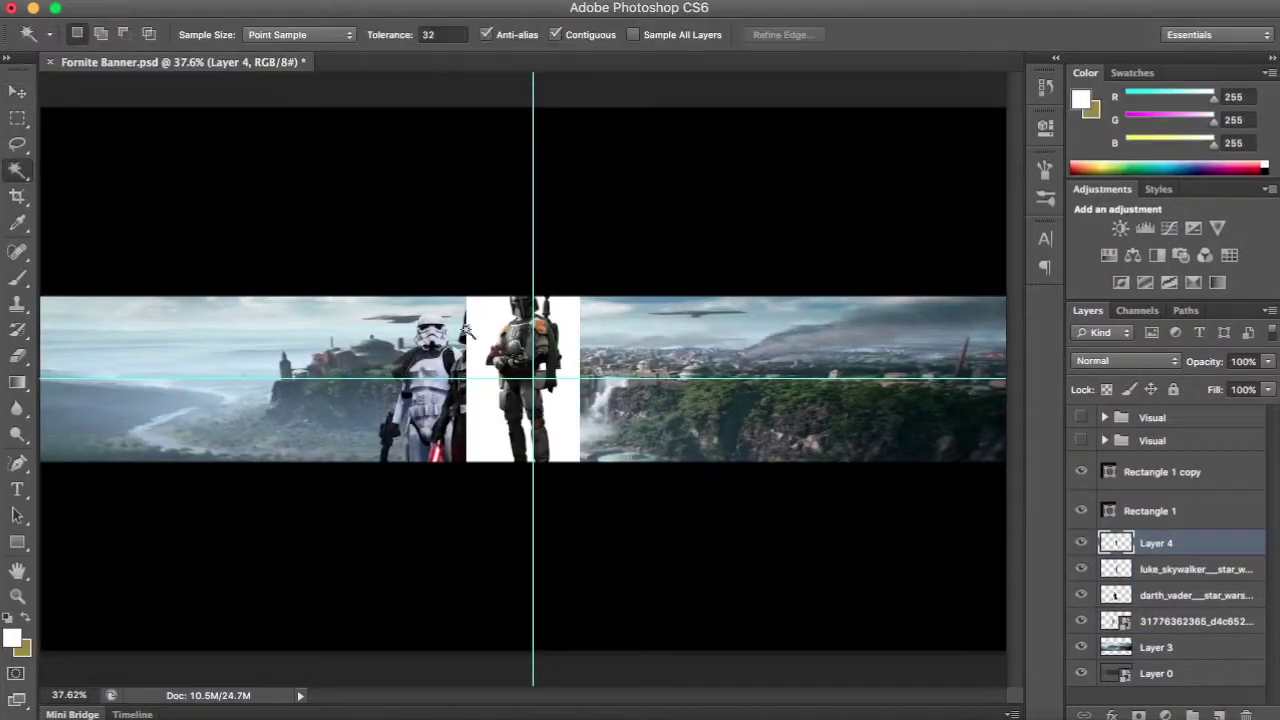
key("Return")
left_click_drag(488, 314, 539, 343)
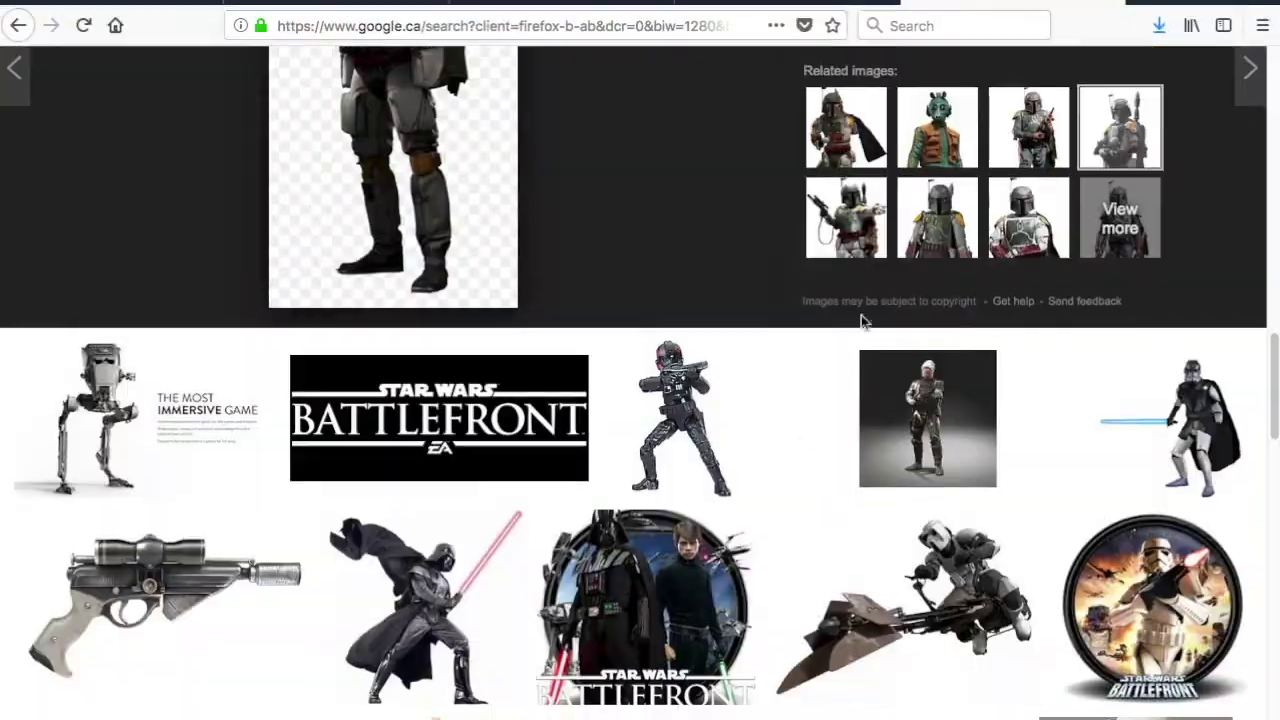
- Scale Darth Maul beside Boba Fett and put his layer below Layer 4
scroll(863, 320, "down", 3)
left_click(915, 510)
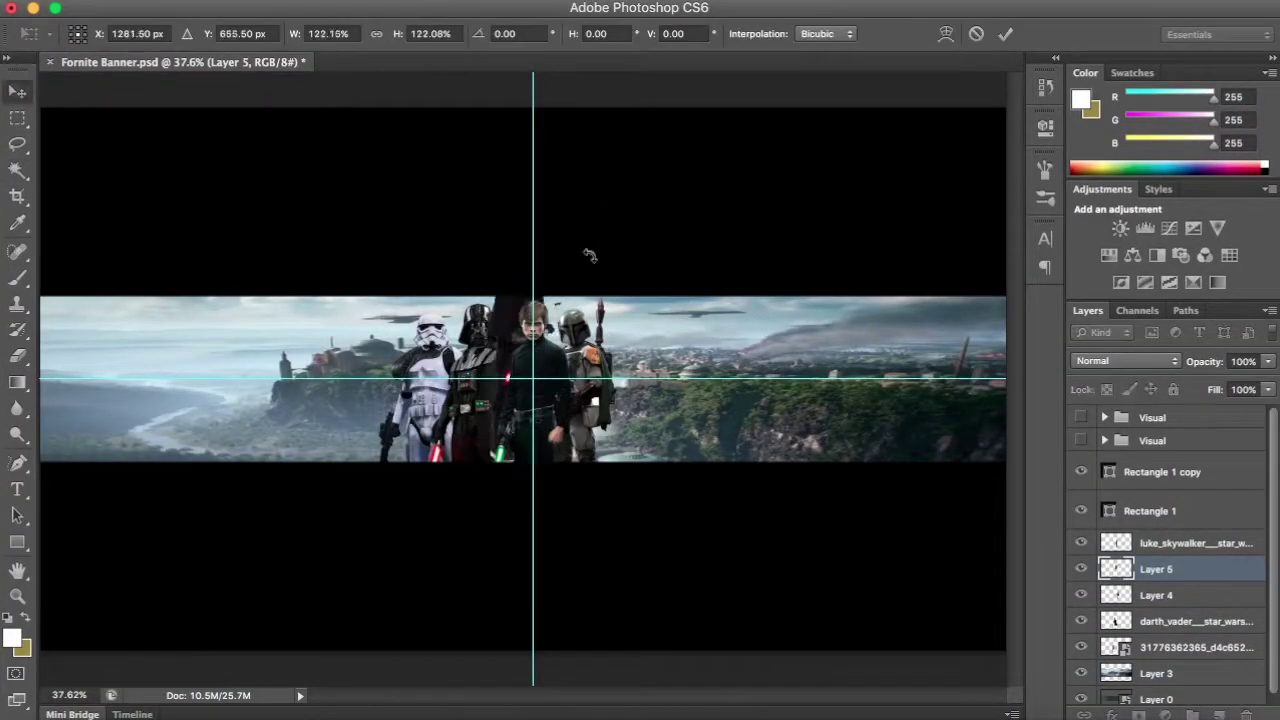
key("Return")
left_click_drag(533, 373, 537, 373)
left_click_drag(1199, 574, 1221, 612)
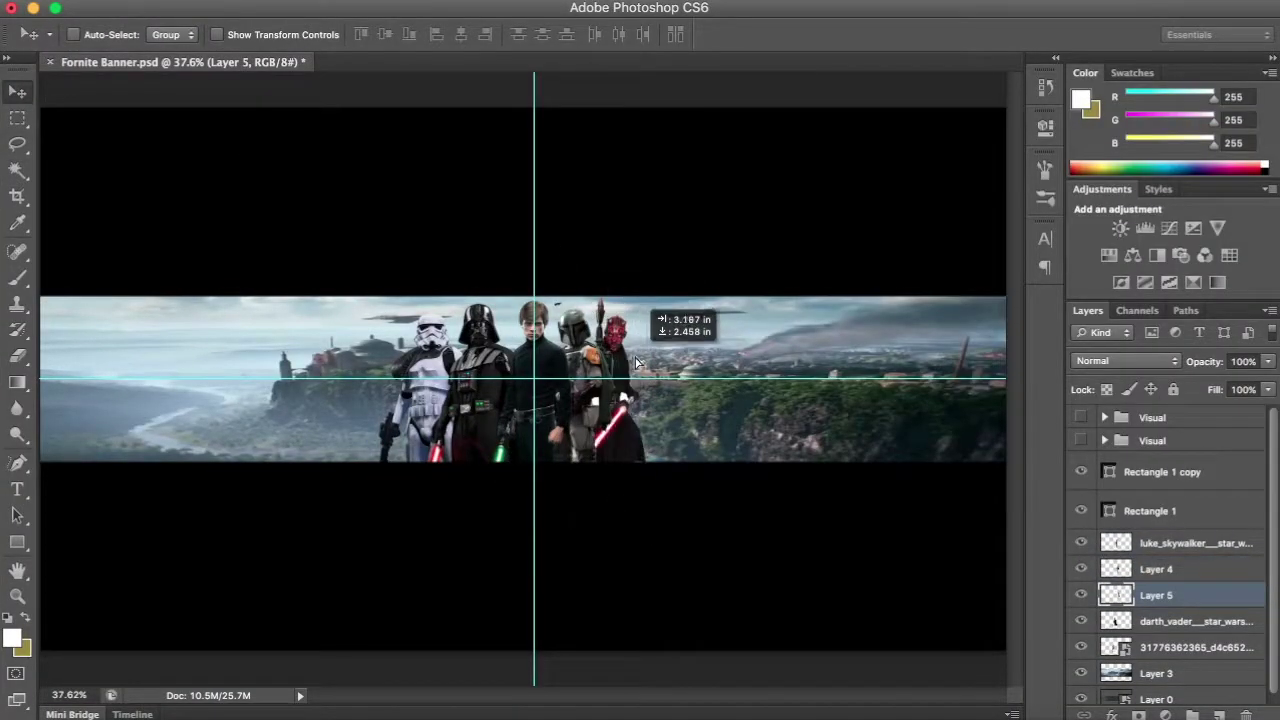
left_click_drag(636, 362, 643, 372)
key("ctrl+t")
key("Return")
key("ctrl+plus")
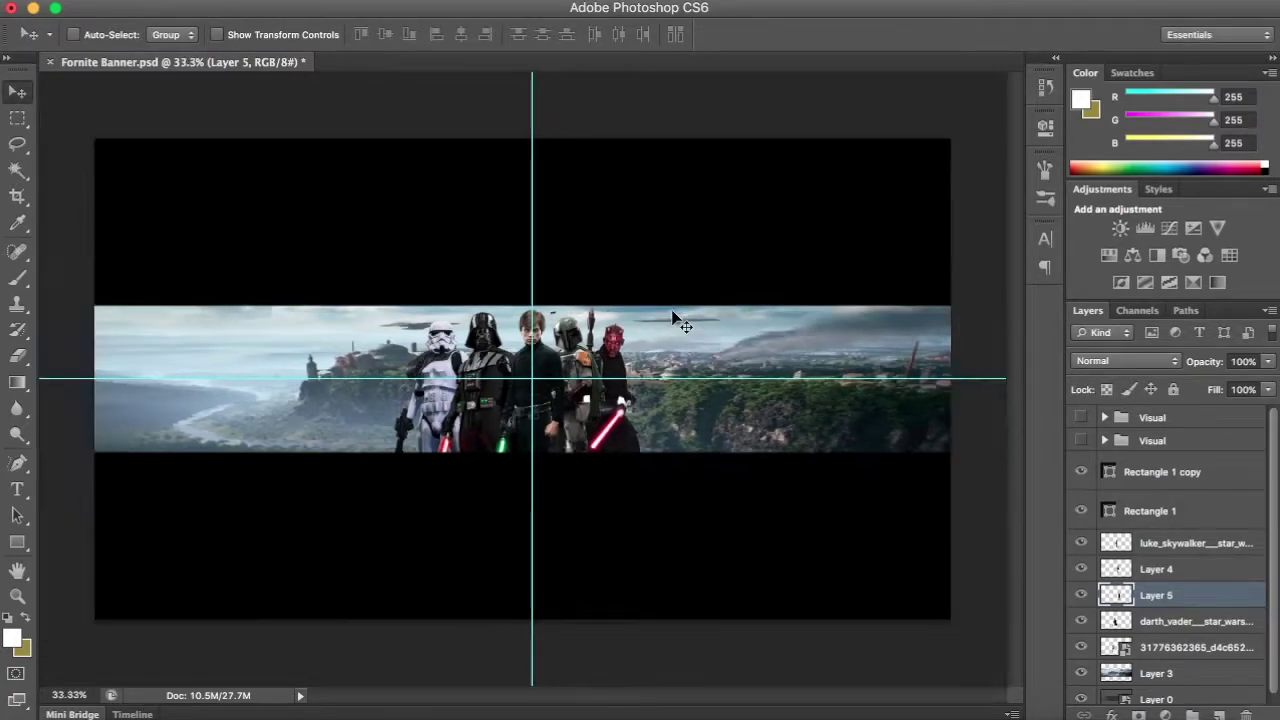
- Add the 'YOUR NAME HERE' text and scale it onto the banner centre
key("t")
key("ctrl+a")
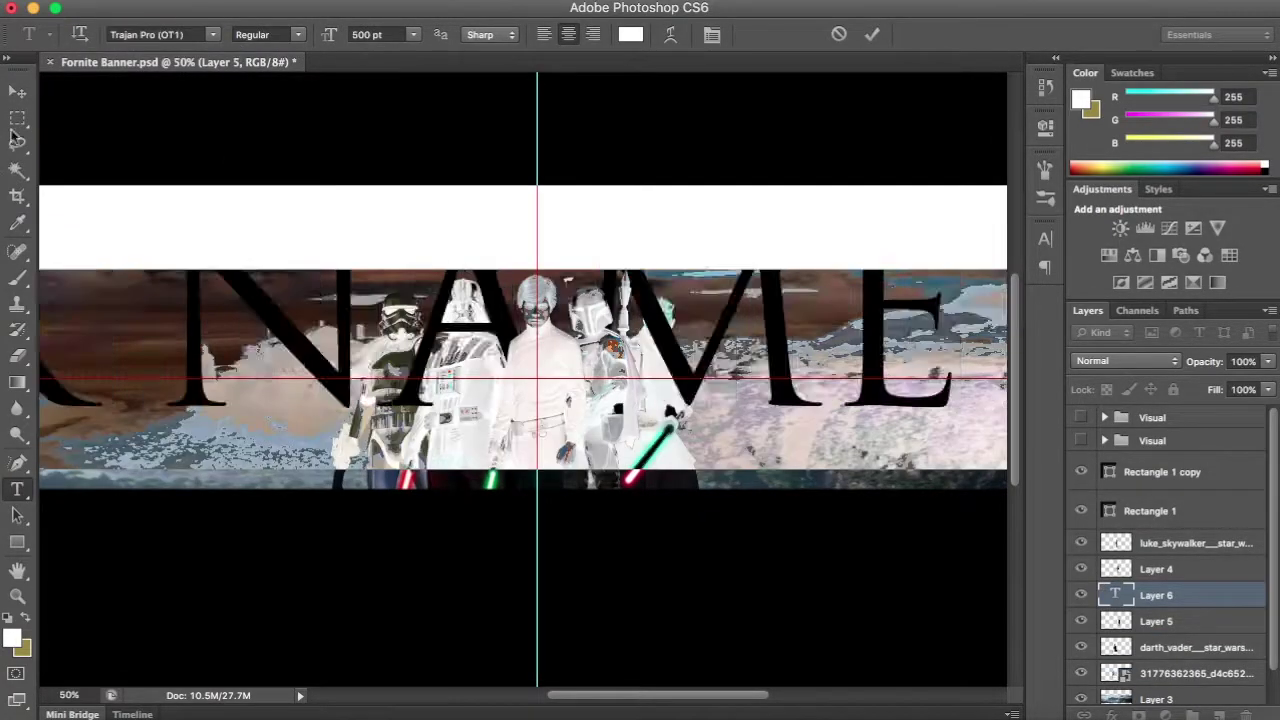
key("ctrl+minus")
key("ctrl+minus")
key("ctrl+minus")
key("ctrl+t")
left_click_drag(772, 337, 497, 378)
key("Return")
key("ctrl+plus")
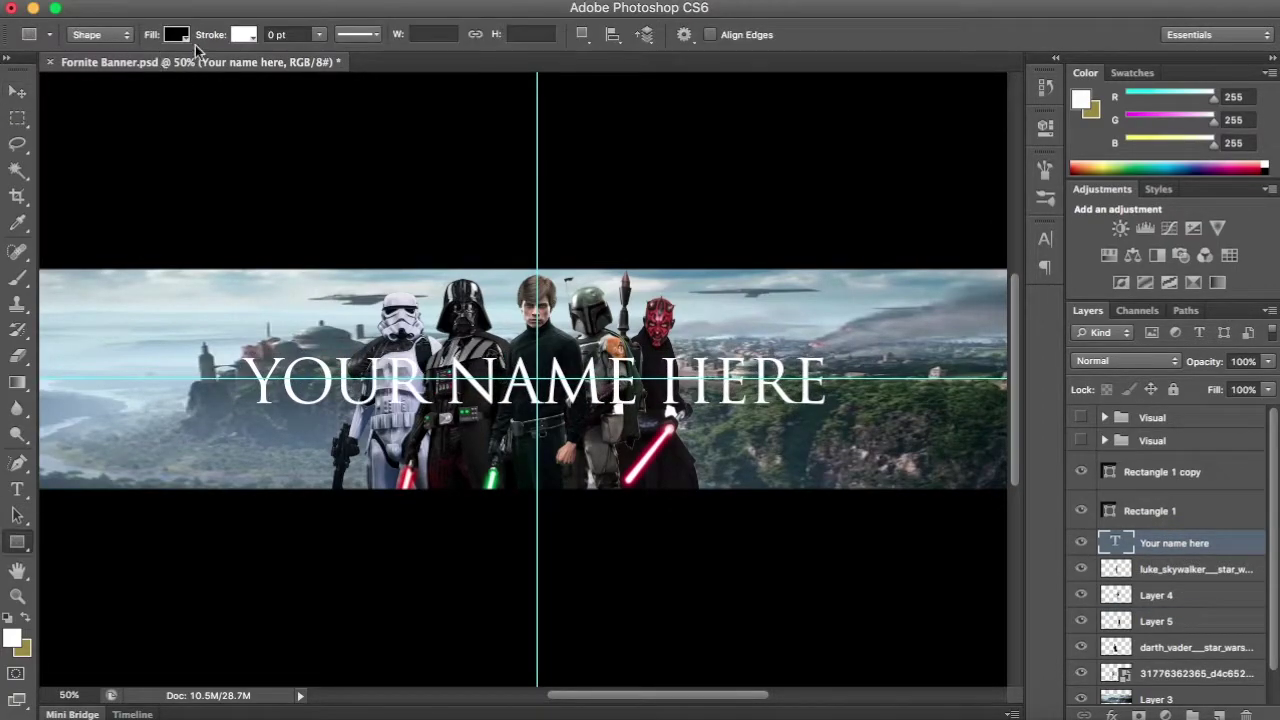
- Draw a thin white bar under the name and a copy above it, then undo both
left_click(178, 35)
left_click(80, 126)
left_click_drag(250, 404, 832, 416)
key("ctrl+j")
key("v")
left_click_drag(648, 326, 648, 262)
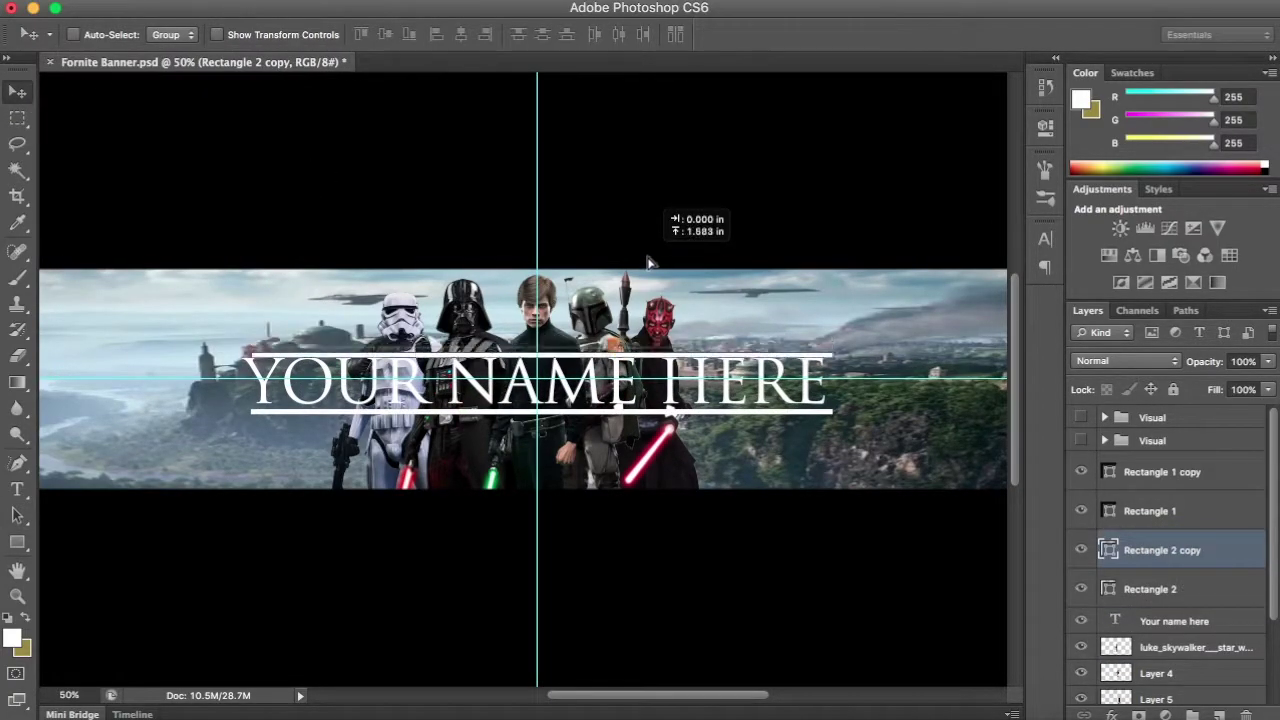
key("ctrl+alt+z")
key("ctrl+alt+z")
key("ctrl+alt+z")
key("ctrl+minus")
key("ctrl+plus")
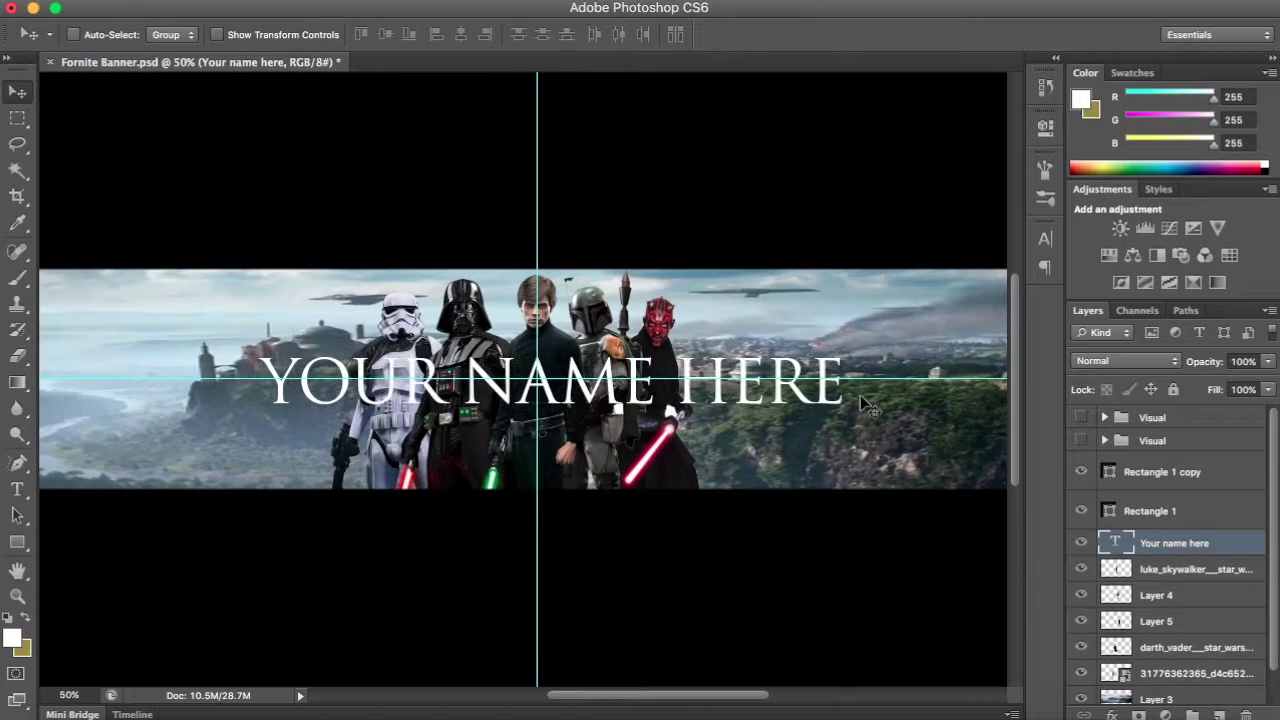
right_click(1175, 543)
- Merge the character layers and give them a drop shadow through Layer Style
left_click(1014, 506)
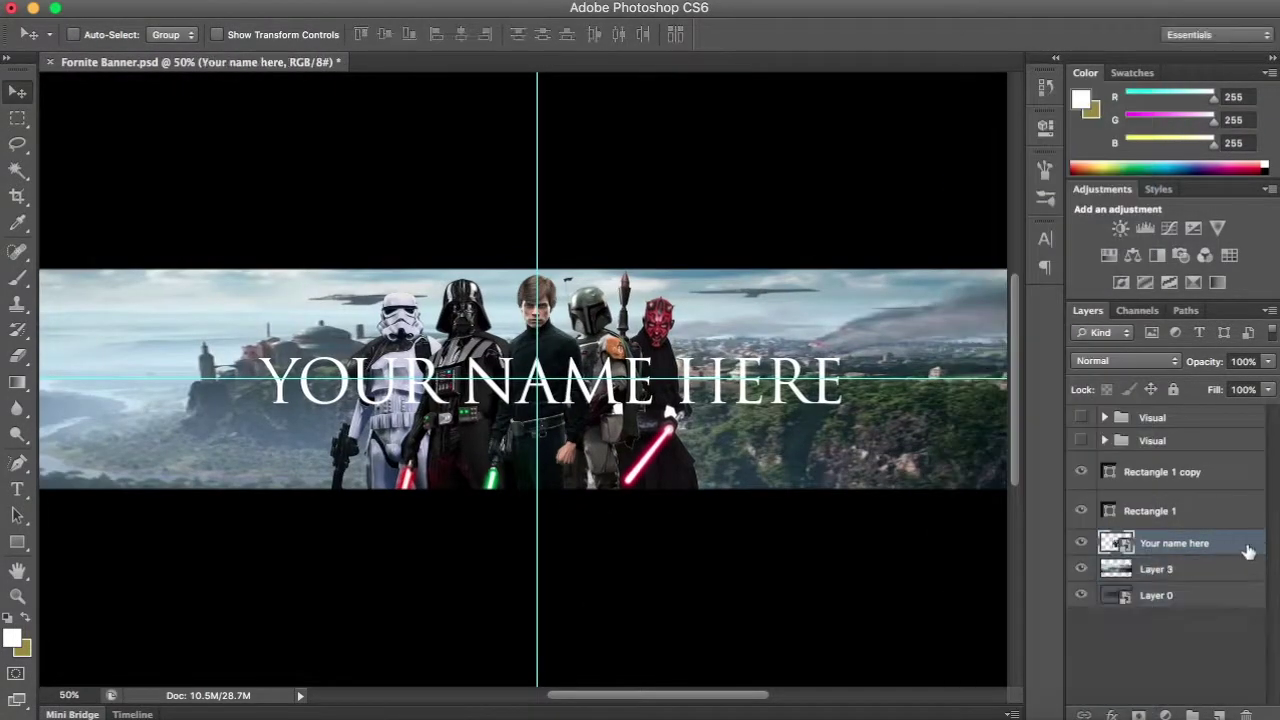
double_click(1243, 548)
left_click(703, 372)
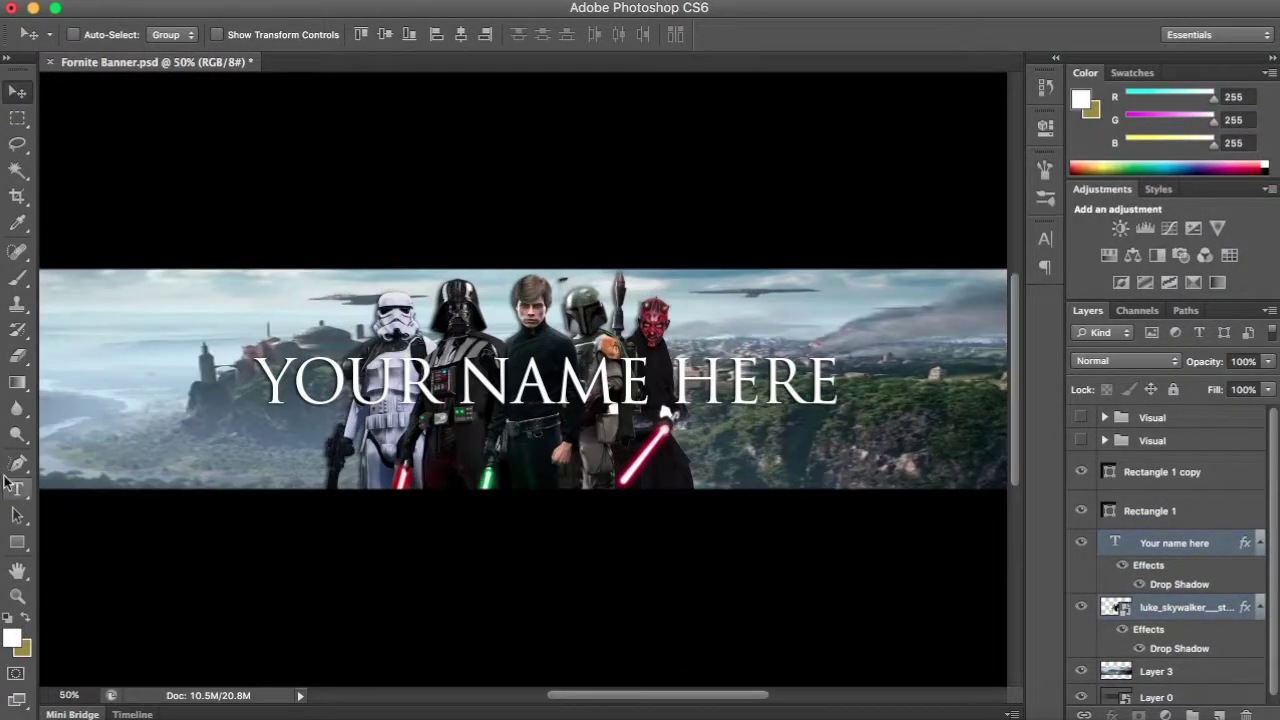
- Add a smaller 'OFFICIAL CHANNEL OF' line above the name with the copied shadow; enable both grading groups
left_click(523, 450)
type("OFFICIAL CHANNEL OF")
left_click(374, 35)
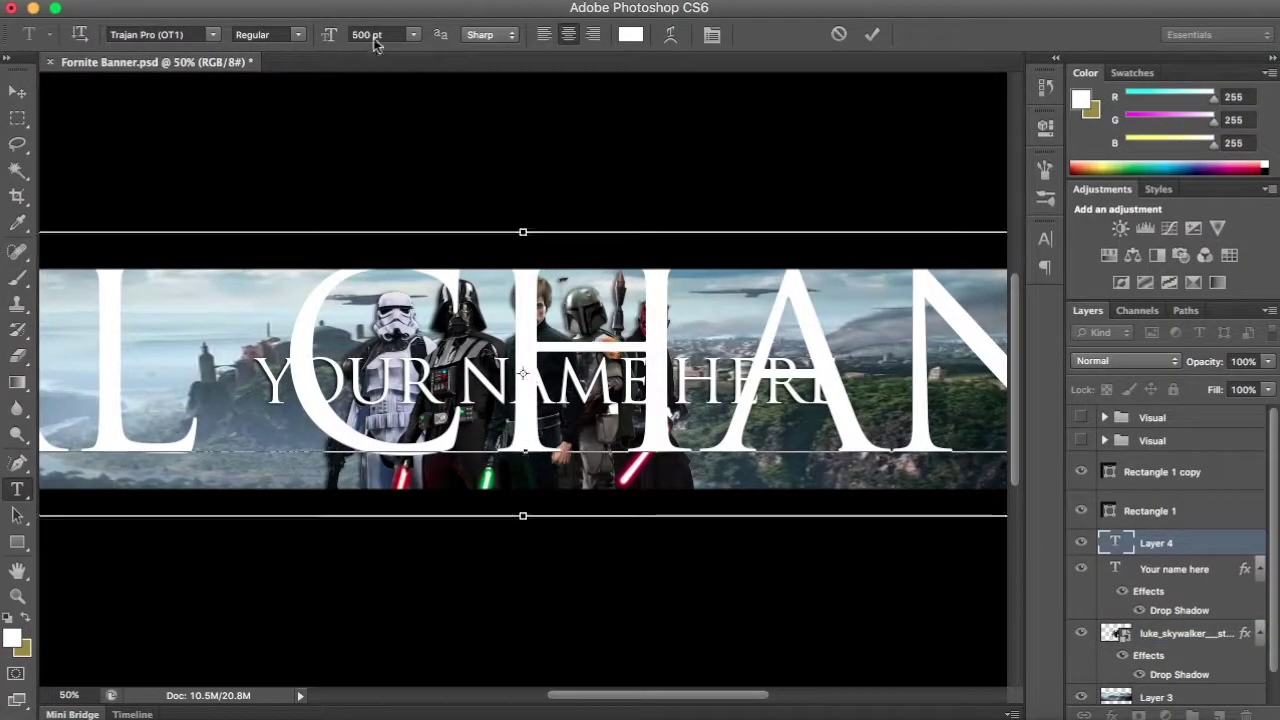
key("Return")
key("v")
left_click_drag(560, 380, 568, 290)
left_click_drag(1249, 553, 1245, 543)
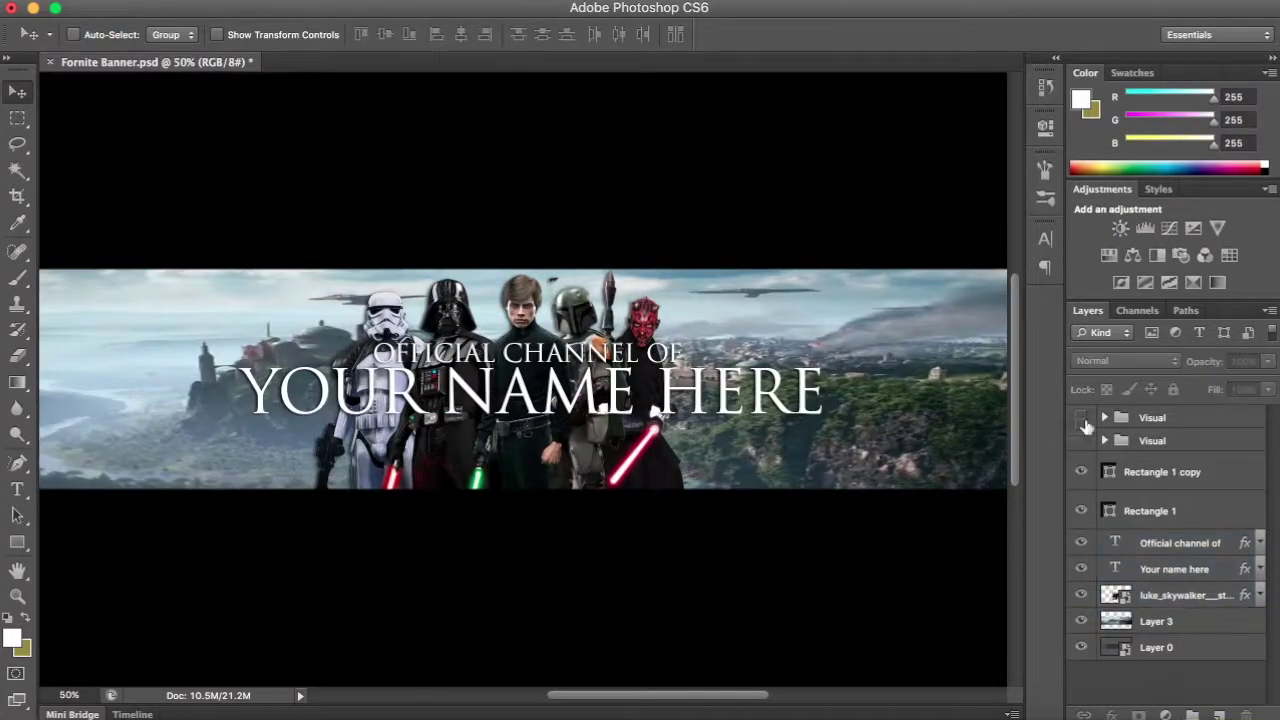
left_click_drag(1087, 425, 1150, 610)
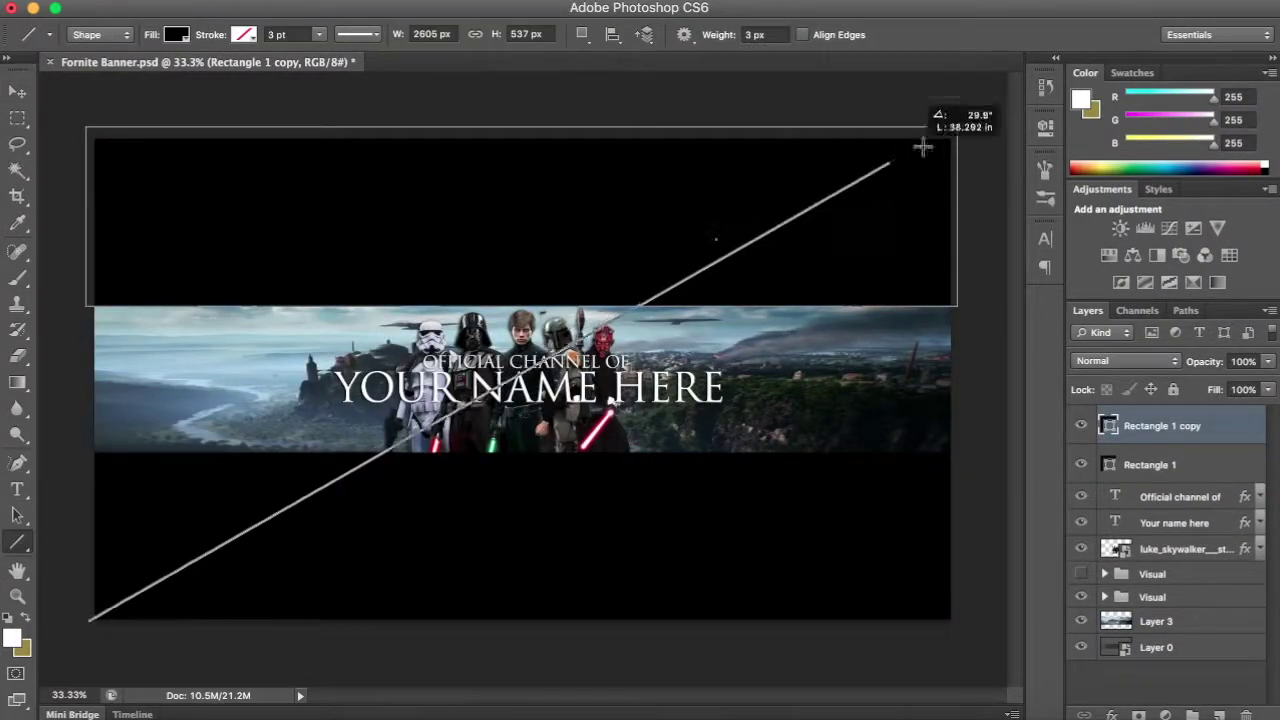
- Draw a Line tool shape diagonally to the canvas's top-right corner, creating Shape 1
left_click_drag(922, 147, 958, 135)
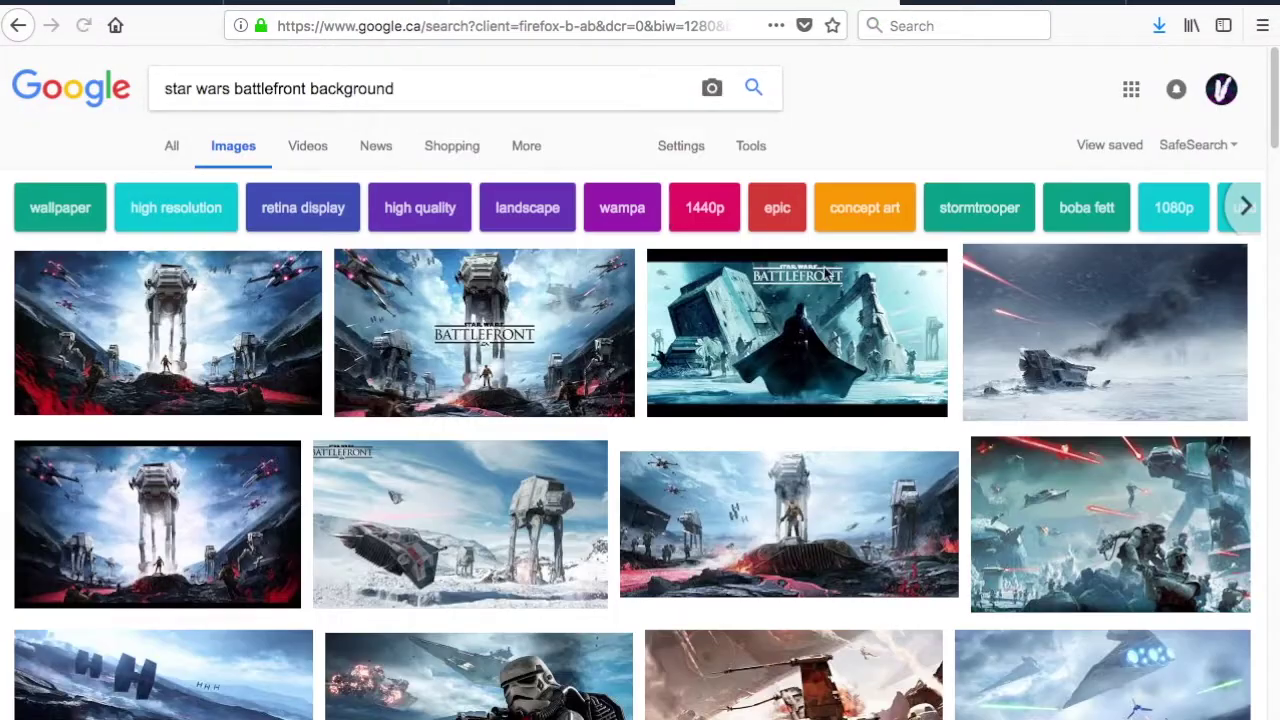
- Preview the snowy wreck wallpaper and its related versions in Google Images, then copy it
left_click(1000, 320)
left_click(940, 519)
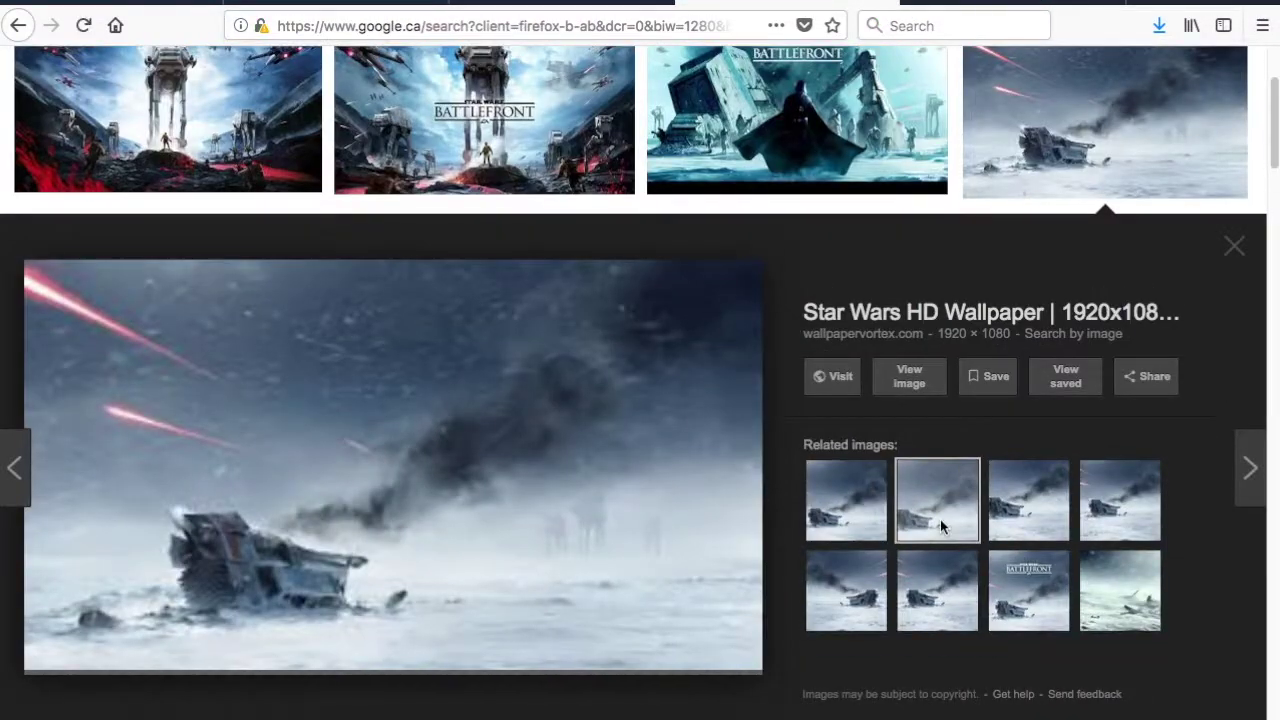
left_click(1029, 520)
right_click(517, 347)
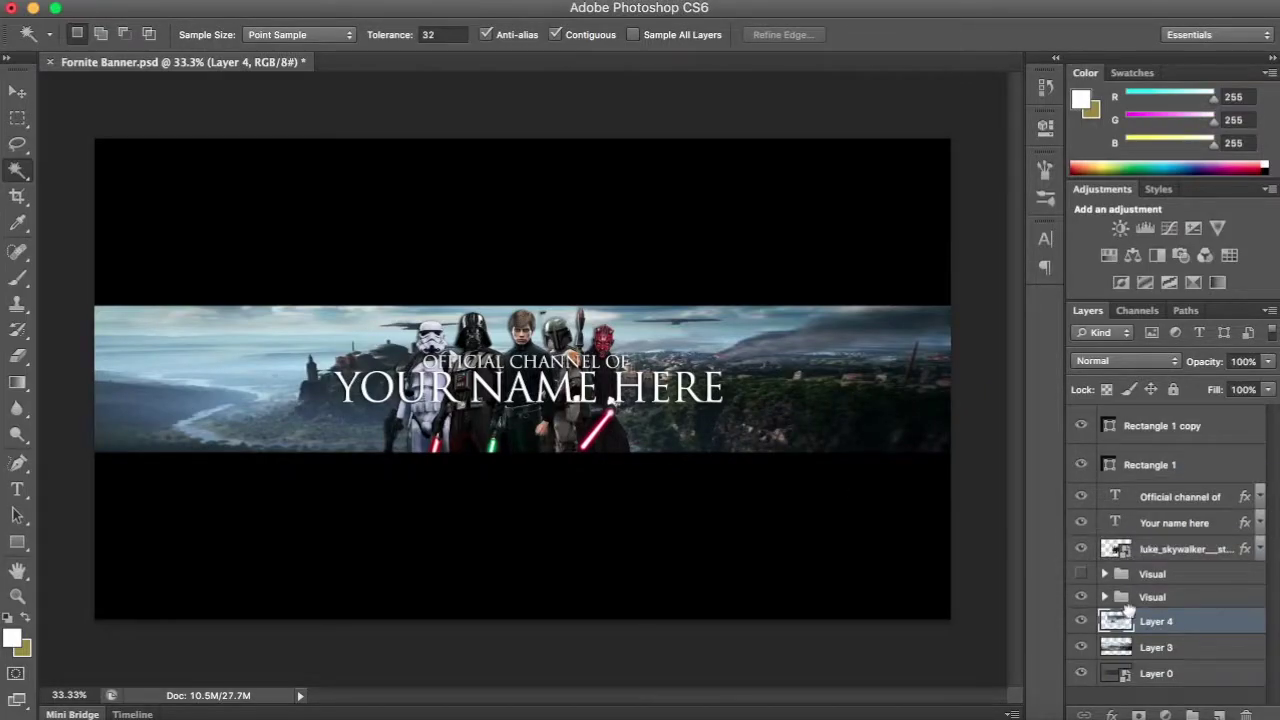
- Try the snowy wallpaper at the banner's left, delete it, and open the Graphic Packs folder
left_click_drag(1127, 610, 1127, 612)
key("v")
left_click_drag(270, 300, 378, 398)
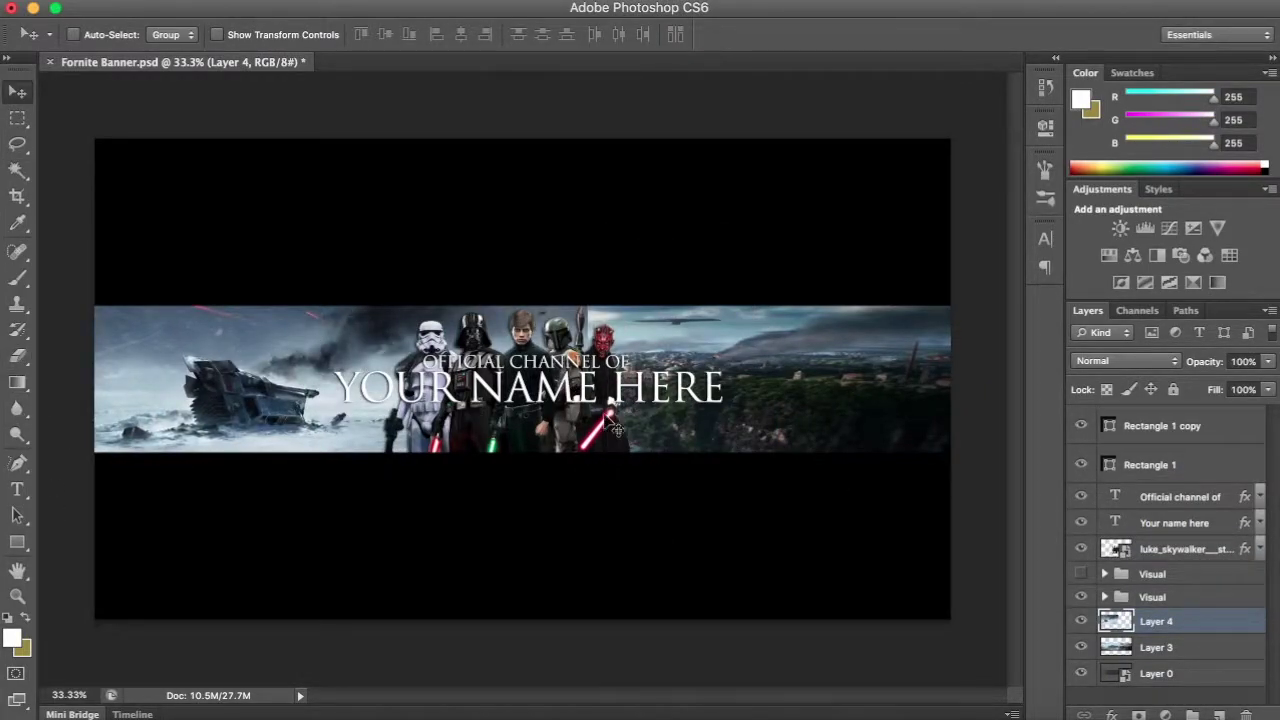
key("Delete")
key("ctrl+plus")
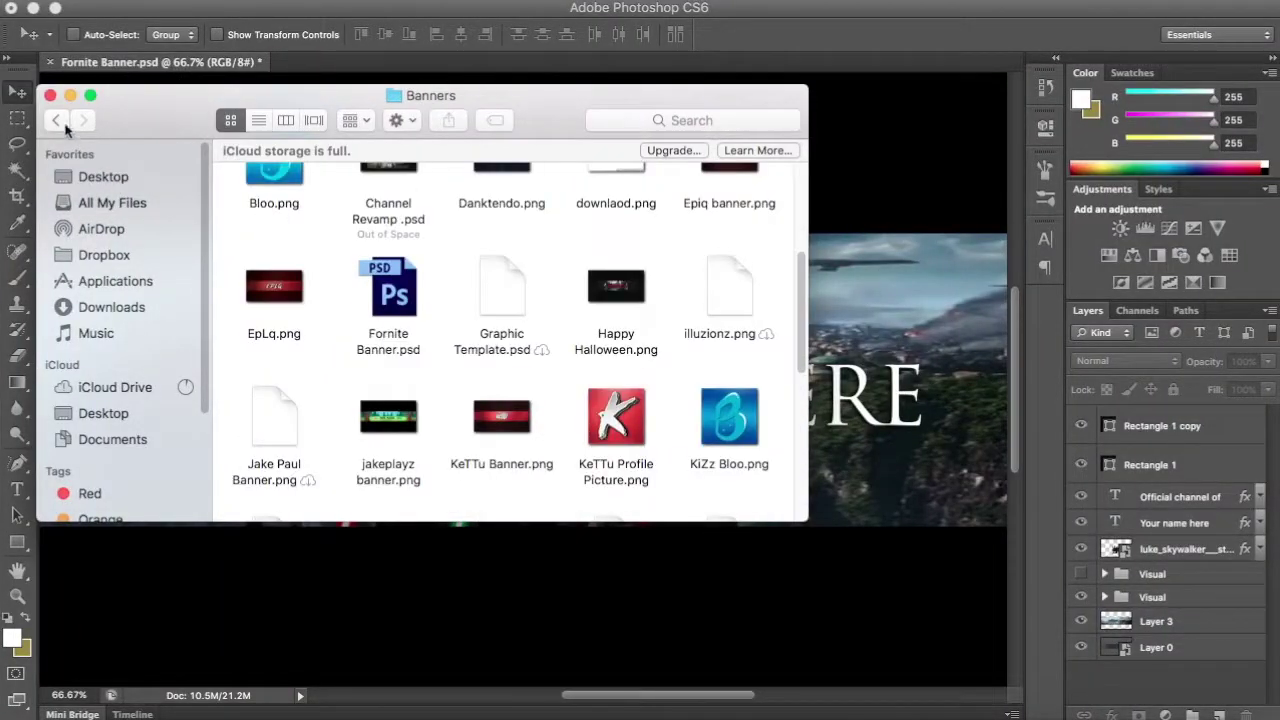
left_click(57, 121)
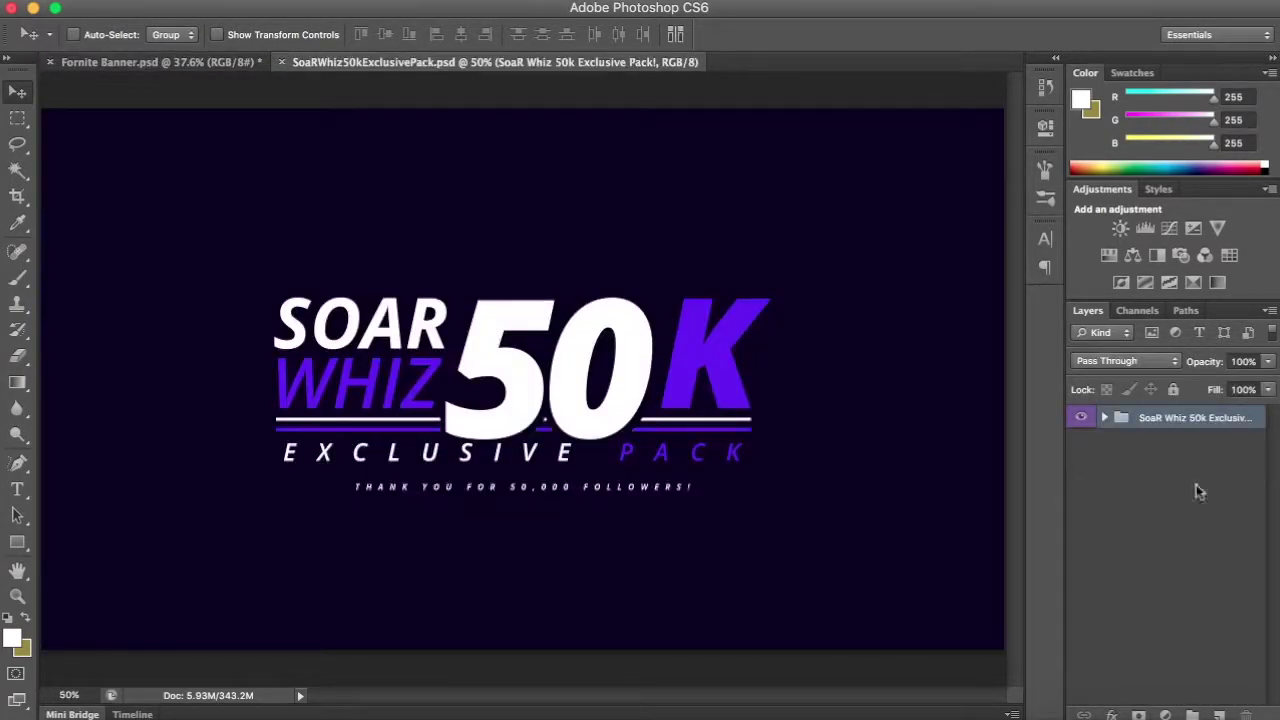
- Close the SoaRWhiz pack document and bring the banner back to the front
left_click(279, 62)
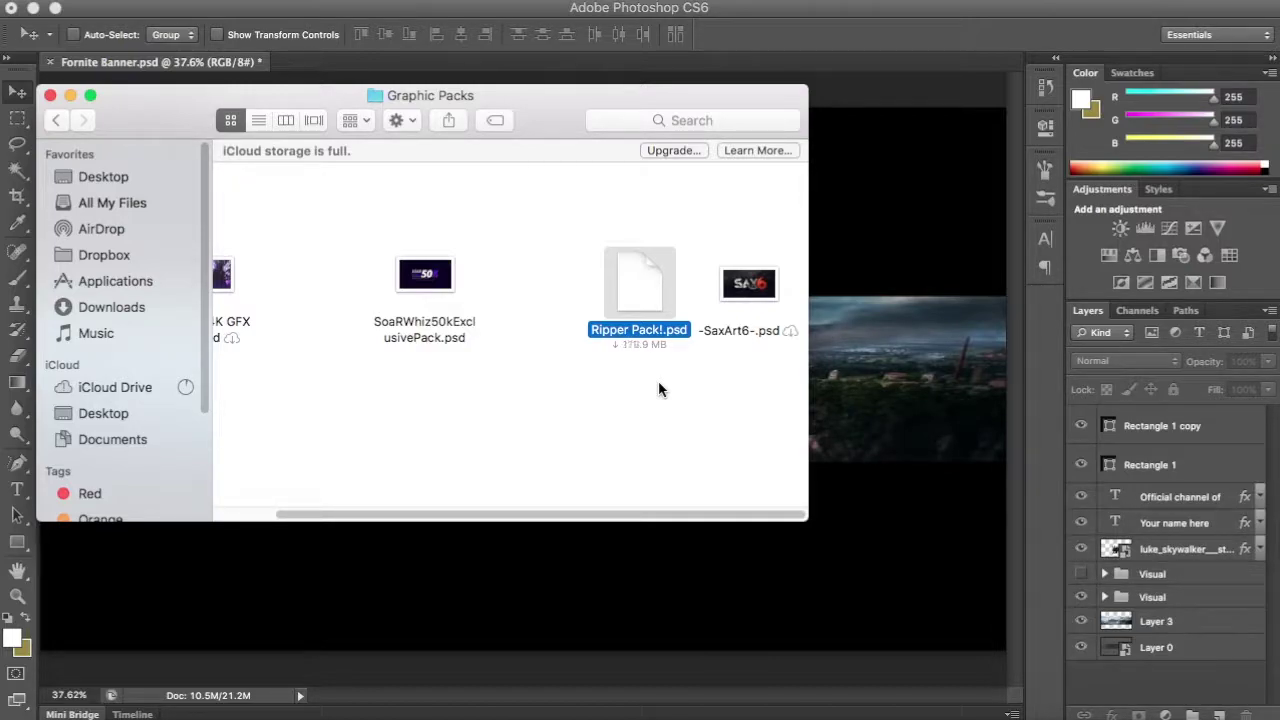
left_click(843, 418)
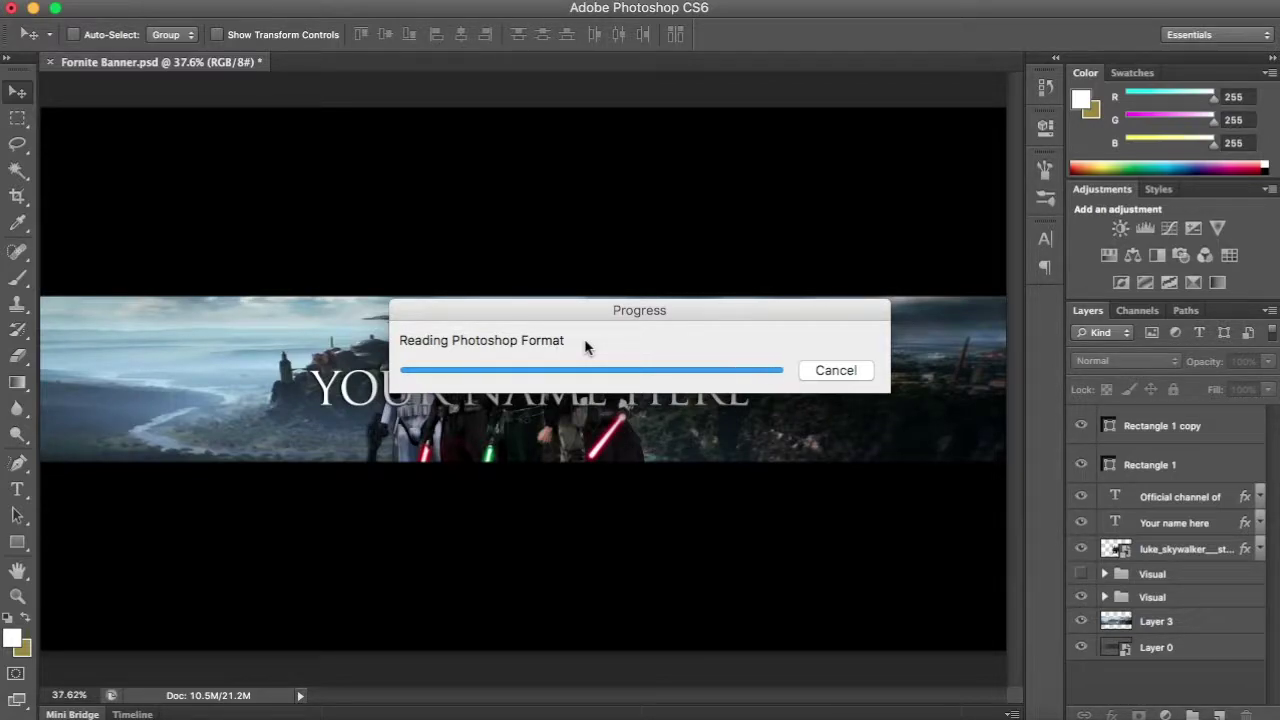
- Open Ripper Pack.psd and drag its white Instagram and Twitter logos onto the banner
key("Return")
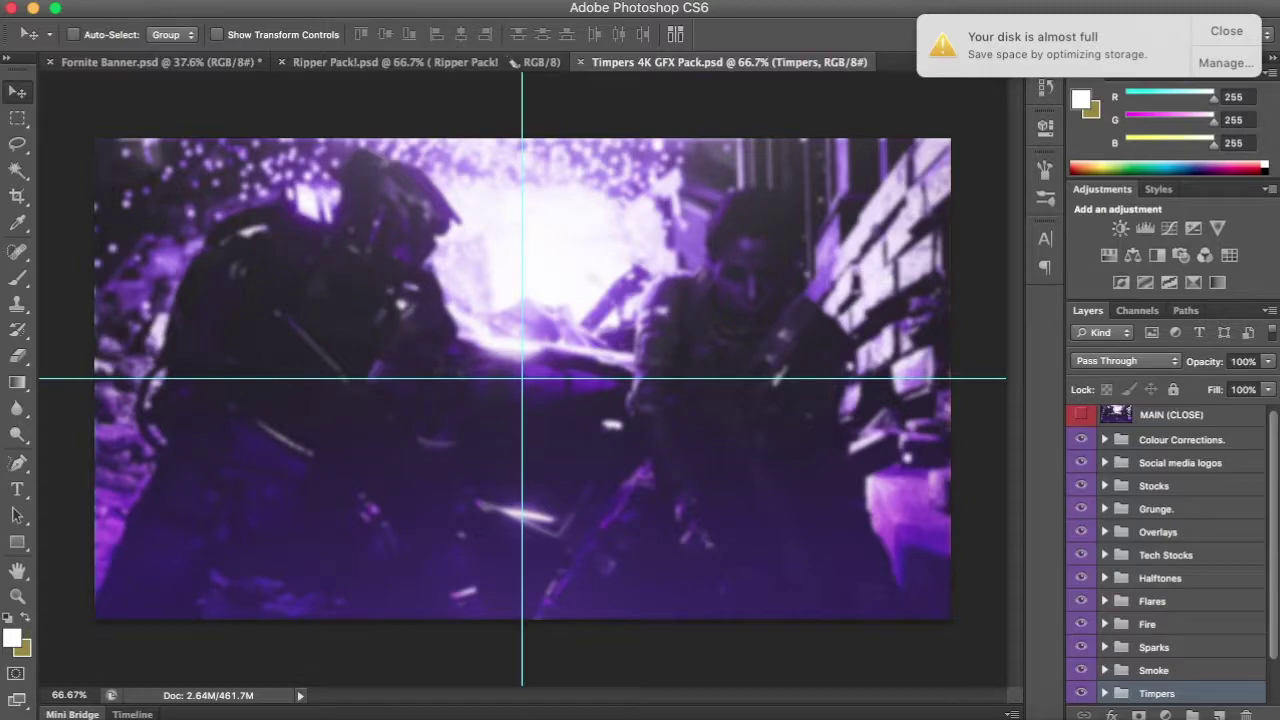
left_click(1104, 463)
left_click(1120, 424)
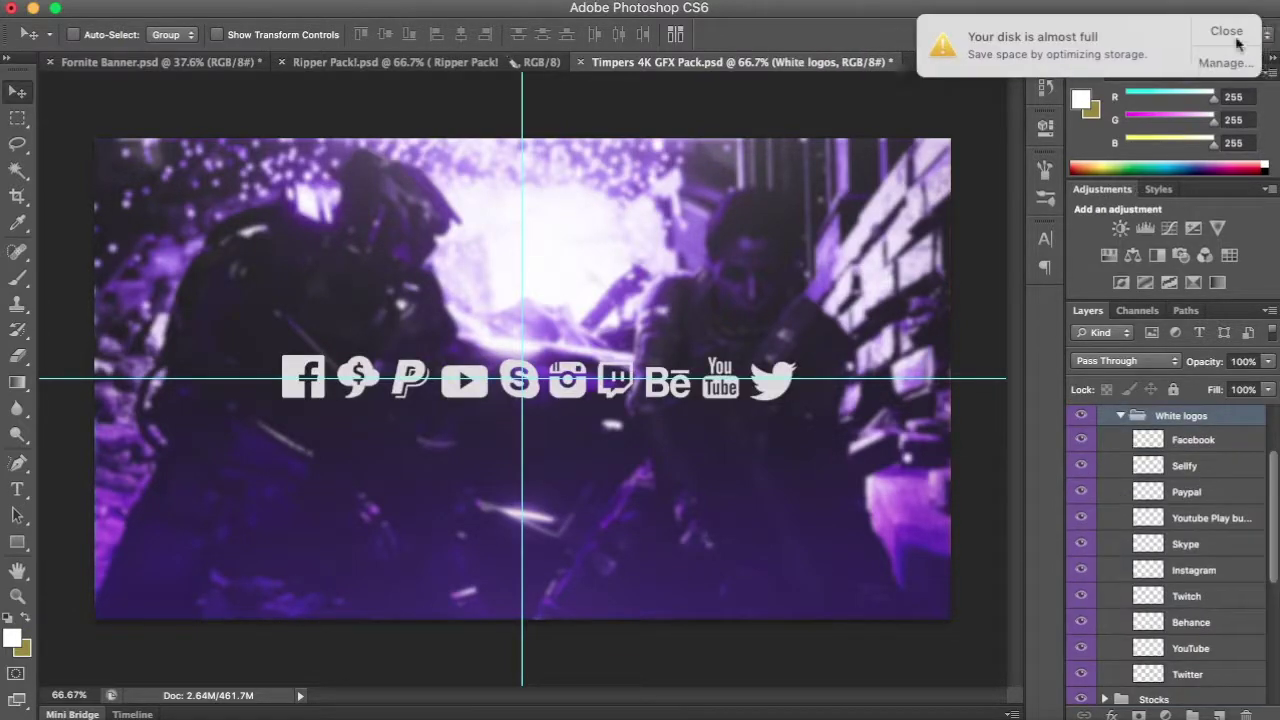
left_click_drag(1195, 573, 1205, 635)
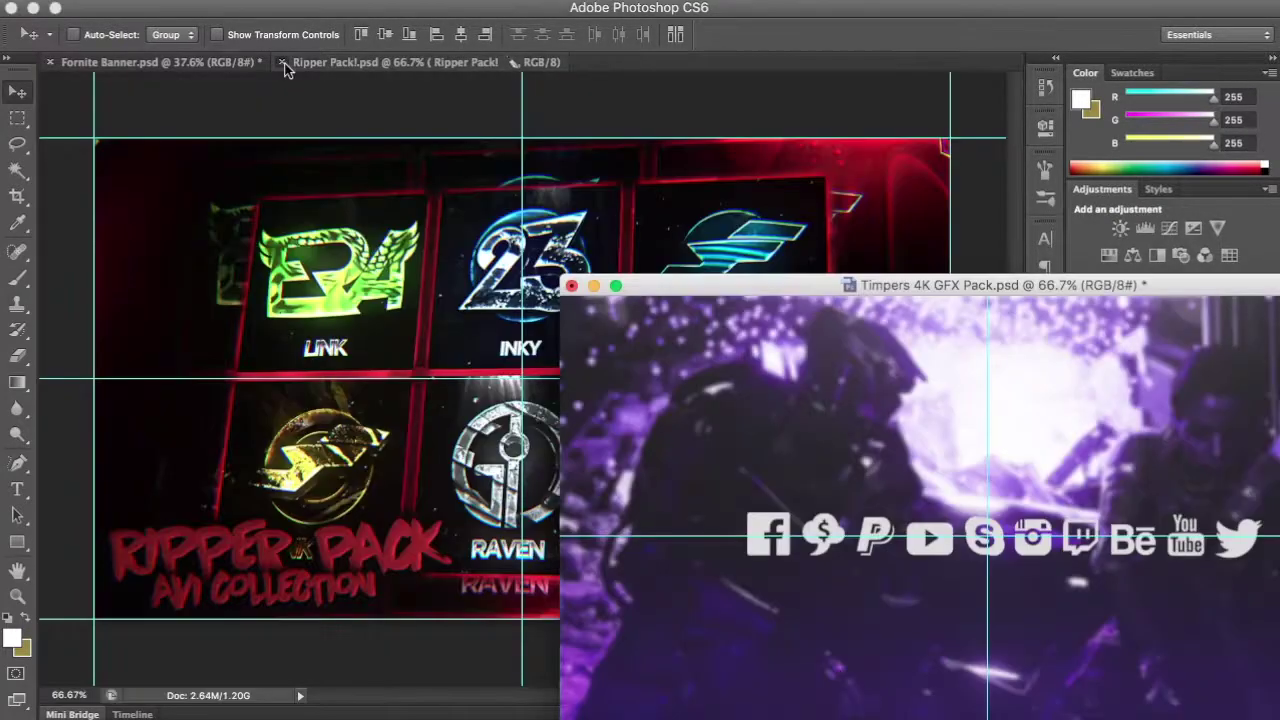
left_click(283, 62)
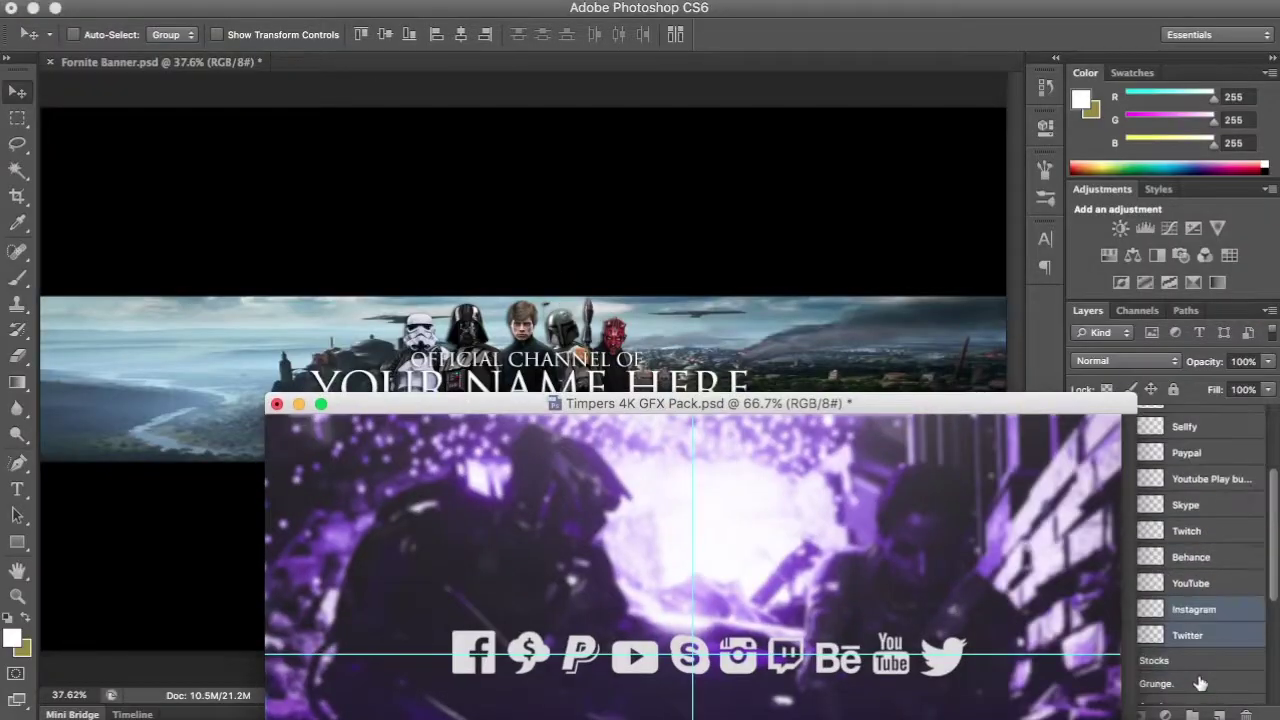
left_click_drag(839, 370, 487, 500)
key("super+equal")
key("super+equal")
- Duplicate the name text, retype it as 'SOCIAL MEDIA' and move it below the name
key("super+j")
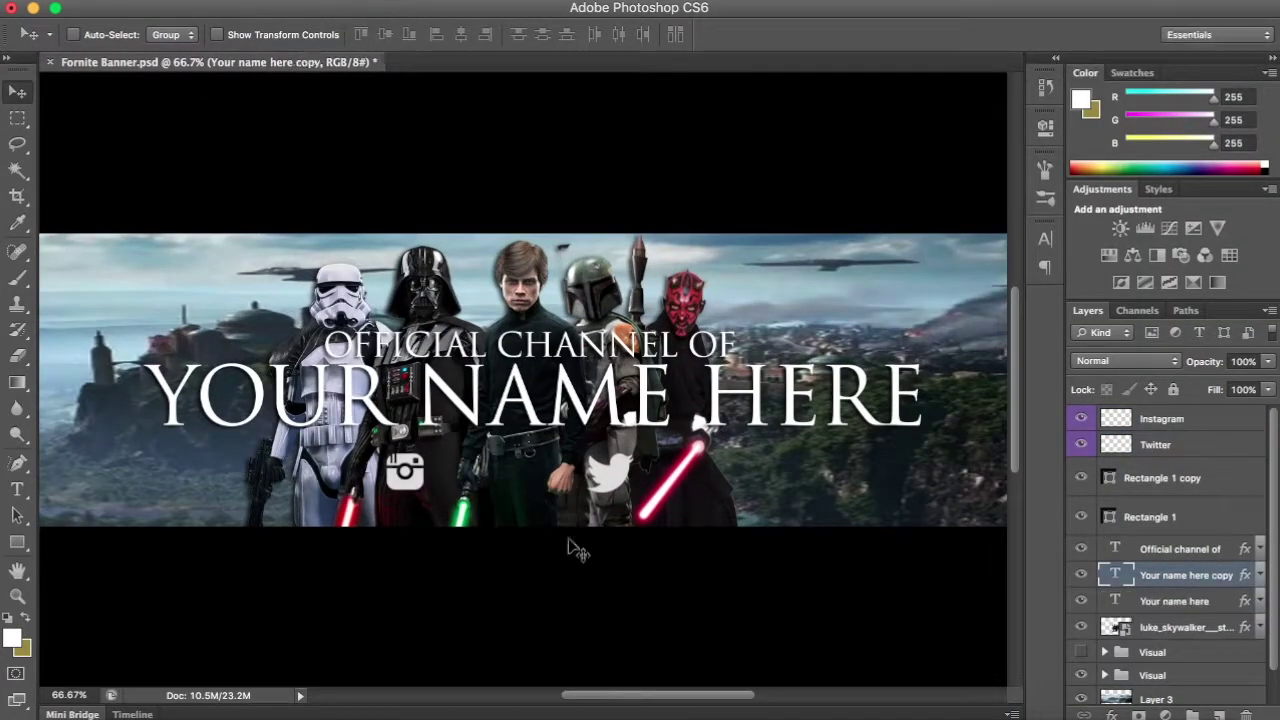
key("t")
left_click(536, 395)
type("SOCIAL MEDIA")
left_click_drag(556, 397, 556, 455)
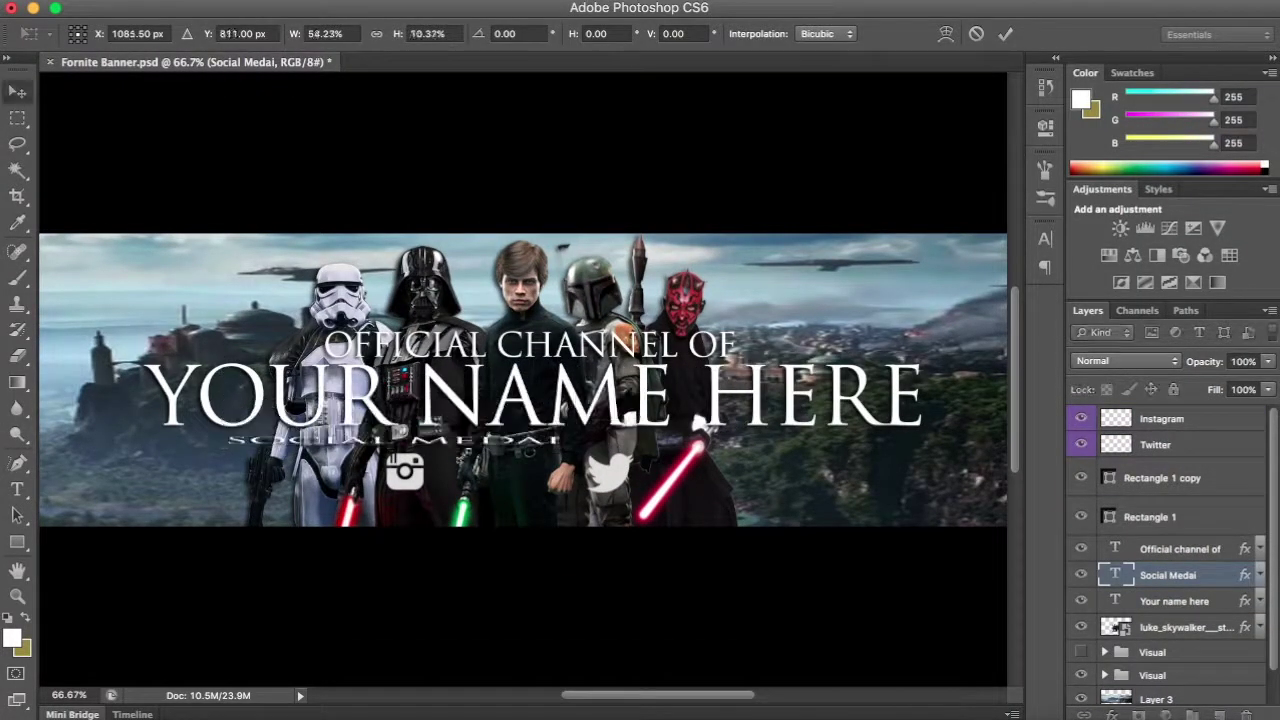
- Flank the text with Instagram and Twitter icons and give them Color Overlay and Drop Shadow
left_click_drag(607, 468, 718, 450)
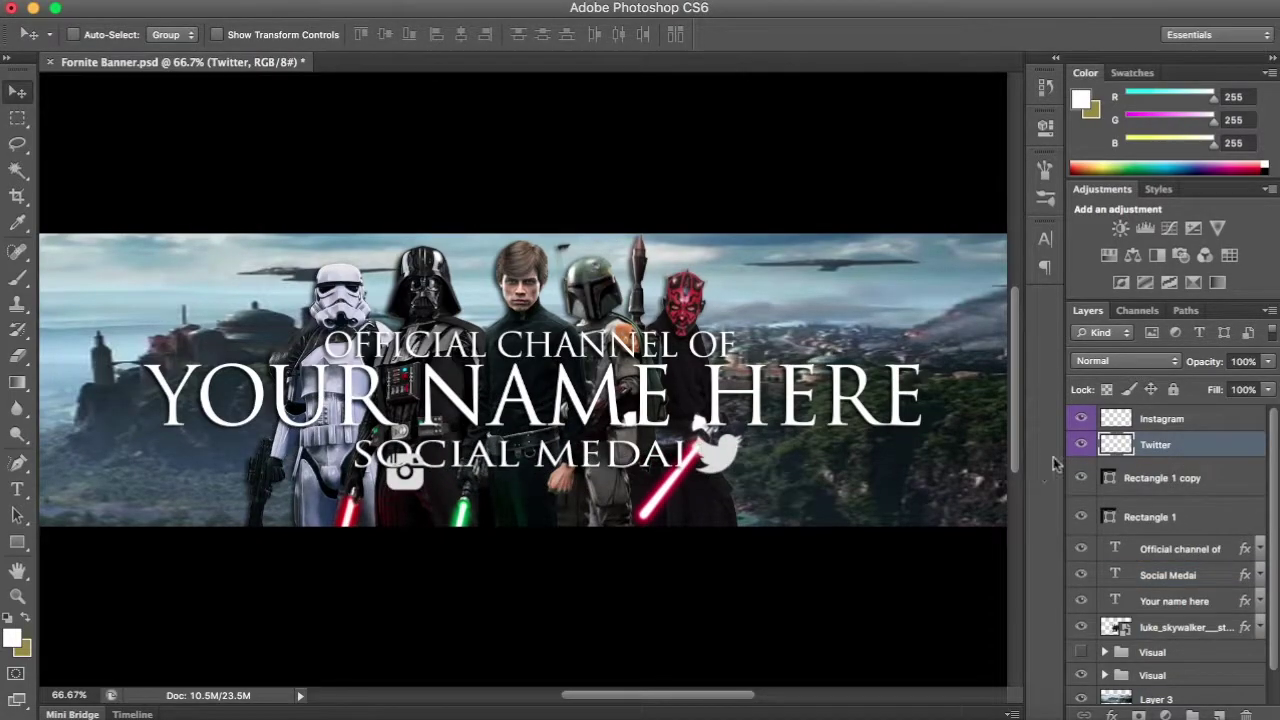
left_click_drag(405, 470, 325, 455)
left_click(718, 450, "shift")
double_click(1220, 418)
left_click(710, 275)
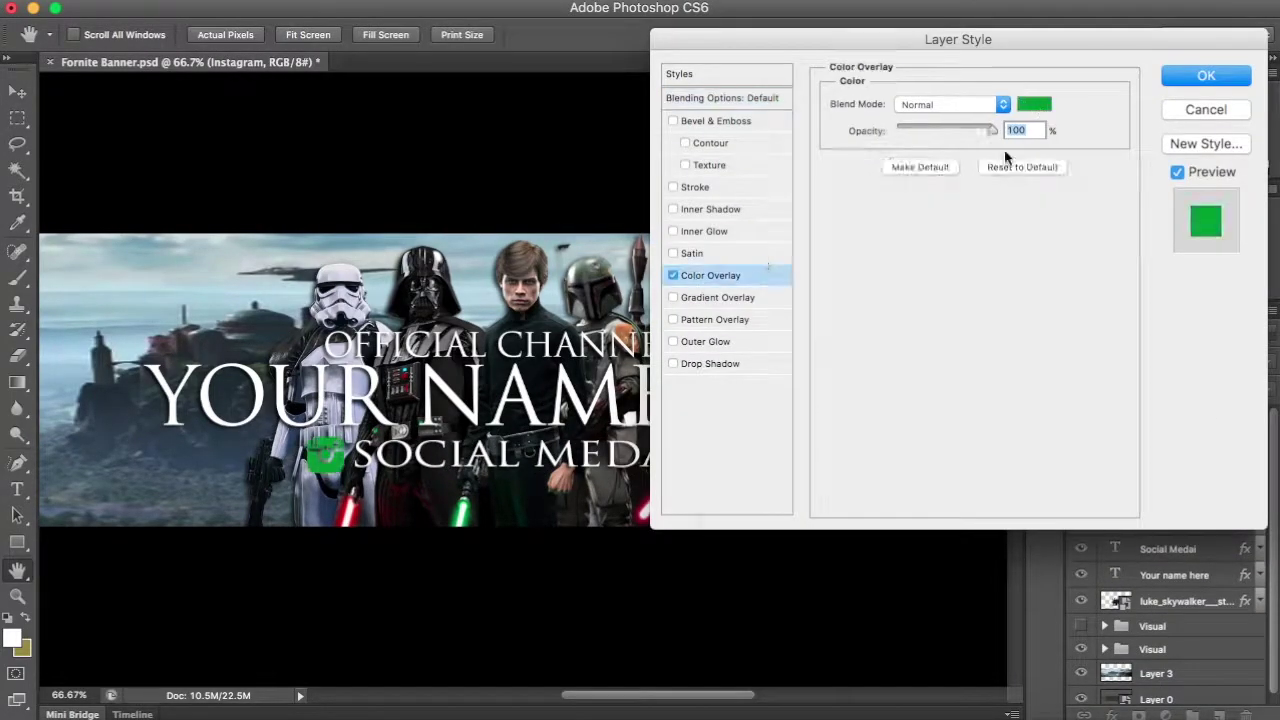
left_click(1206, 75)
double_click(1220, 418)
left_click(710, 363)
left_click(1206, 75)
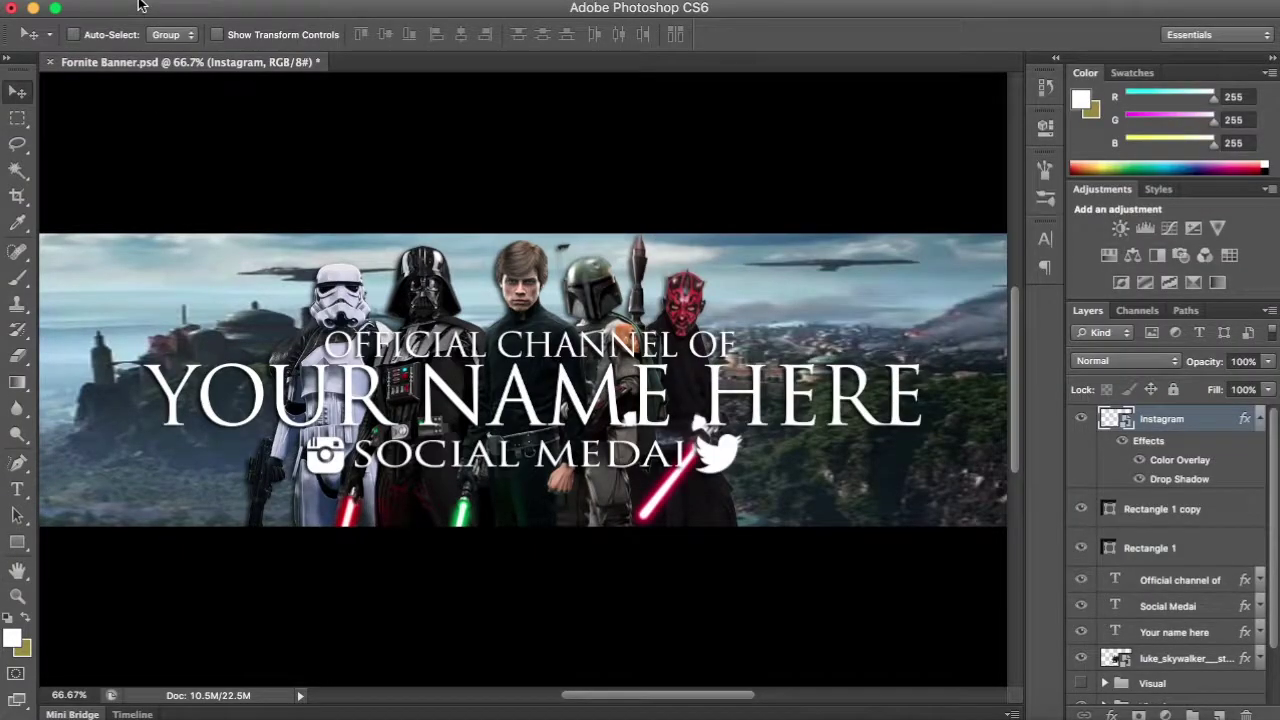
key("ctrl+minus")
key("ctrl+plus")
- Correct 'SOCIAL MEDAI' to 'SOCIAL MEDIA' and draw a thin white line left of OFFICIAL CHANNEL OF
left_click(1168, 606)
double_click(1115, 606)
key("BackSpace")
key("BackSpace")
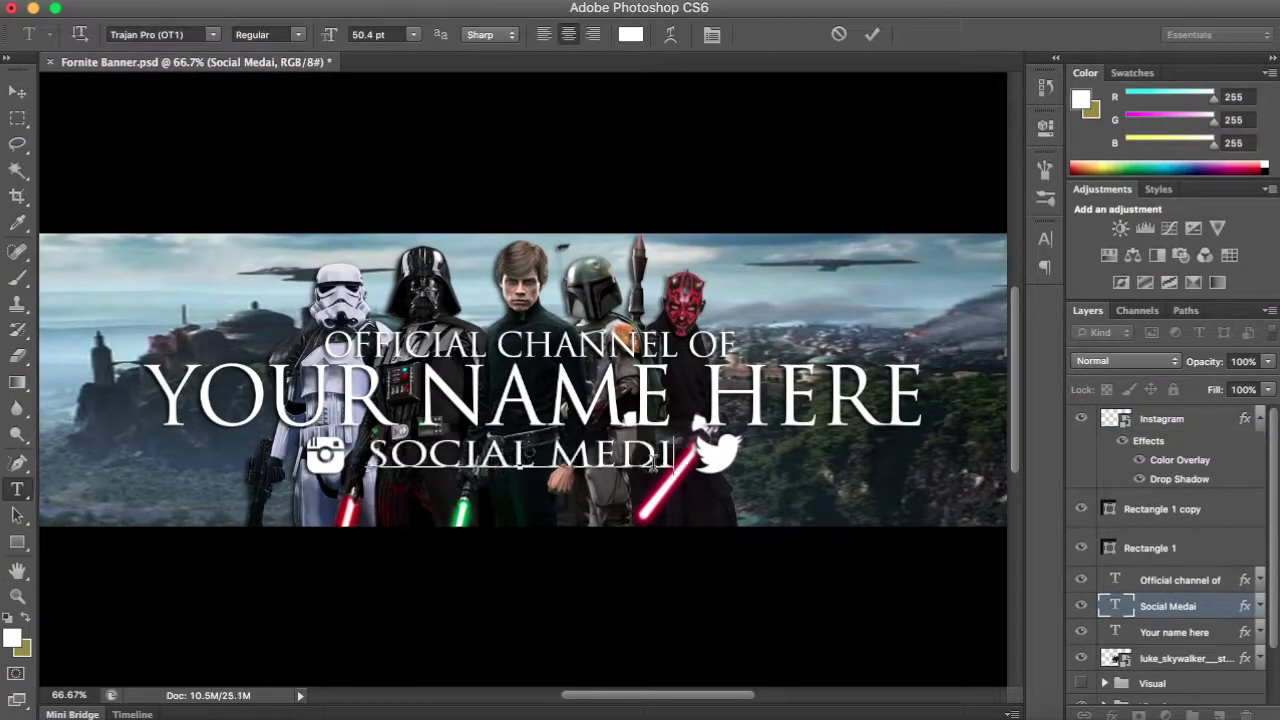
type("ia")
key("ctrl+Return")
key("ctrl+minus")
key("ctrl+plus")
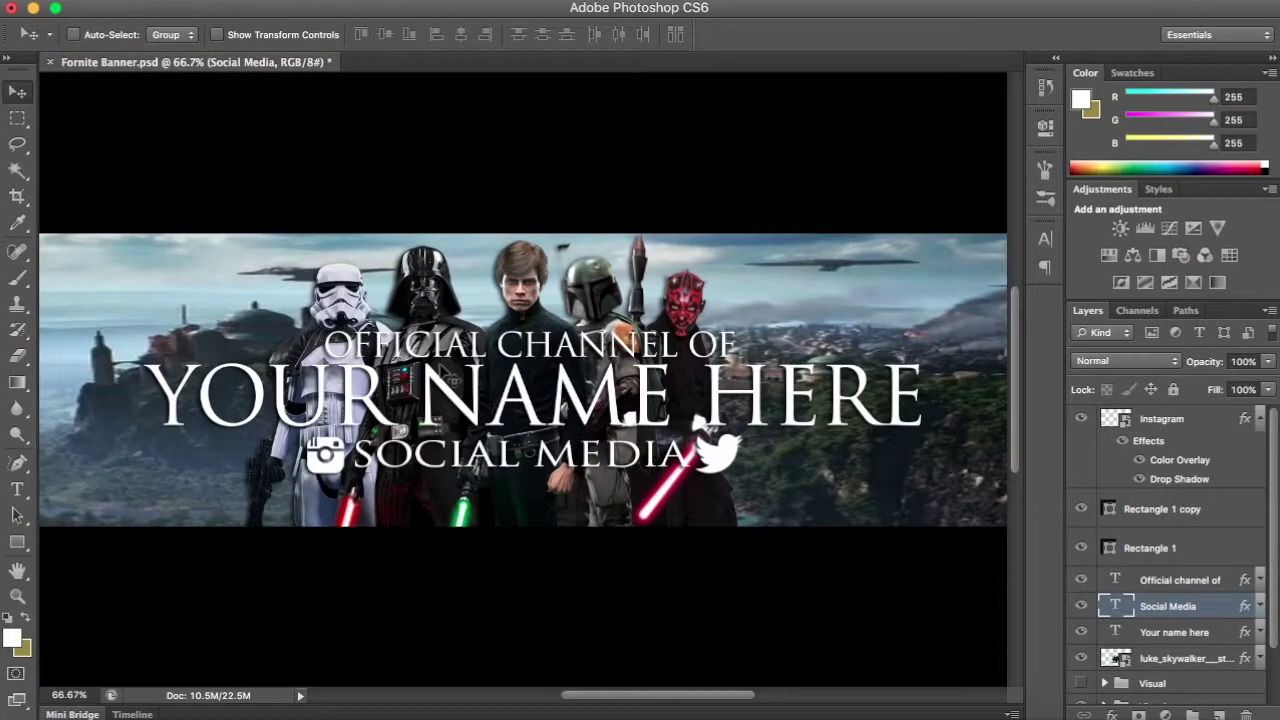
key("u")
left_click_drag(148, 336, 322, 344)
- Copy the white line to flank OFFICIAL CHANNEL OF and SOCIAL MEDIA, erasing overlaps near the icons
left_click(17, 91)
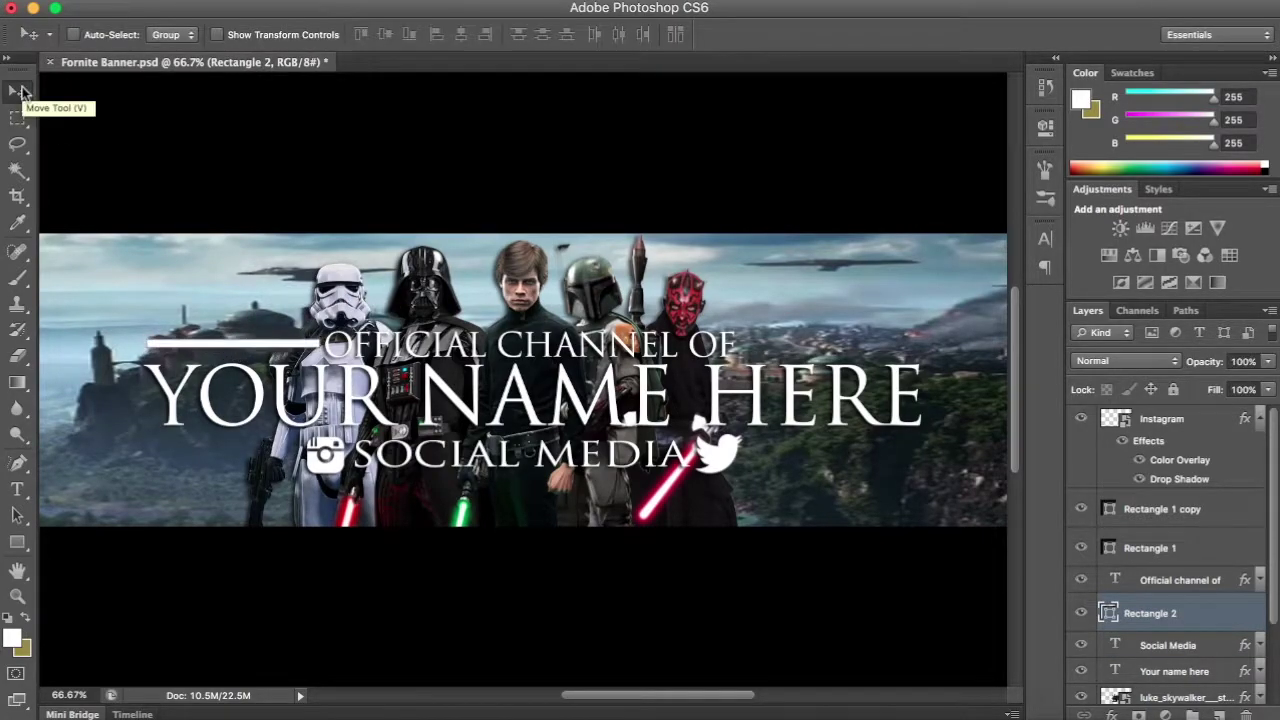
left_click_drag(200, 295, 792, 295, "alt")
mouse_move(778, 450)
left_mouse_down("alt")
mouse_move(778, 556)
mouse_move(272, 537)
left_mouse_up("alt")
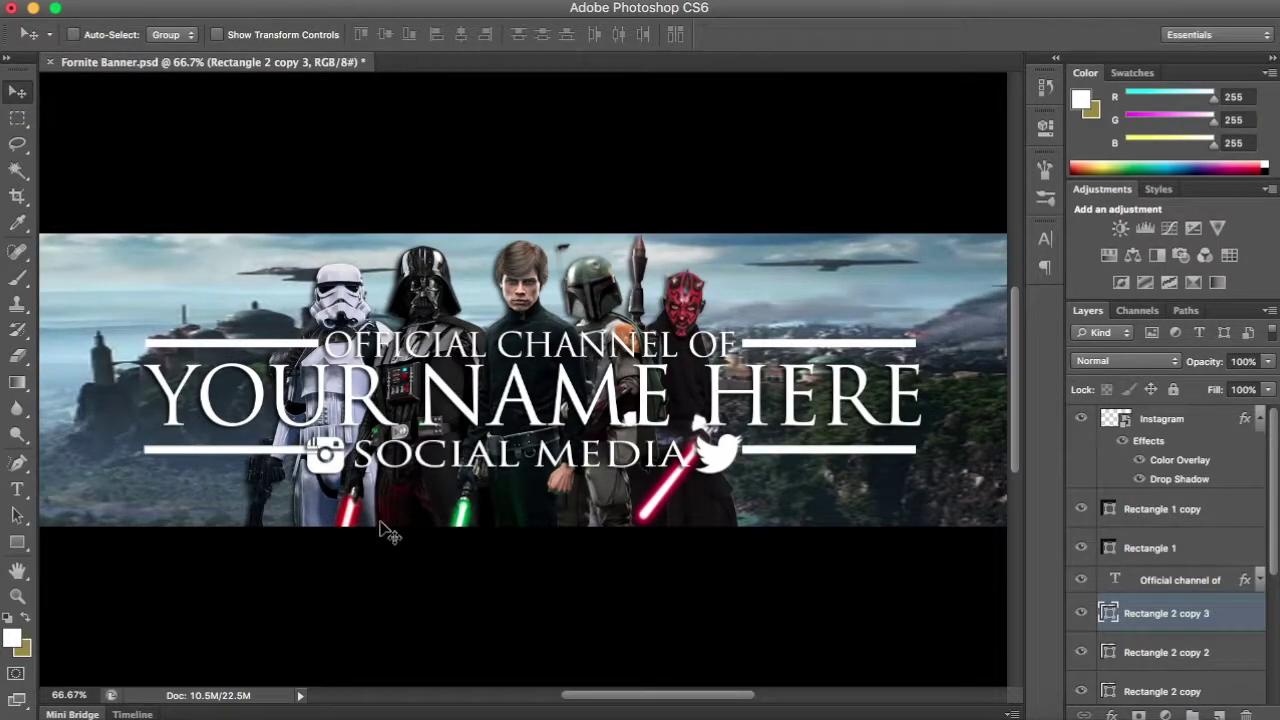
key("e")
key("ctrl+plus")
key("ctrl+plus")
scroll(700, 450, "right", 5)
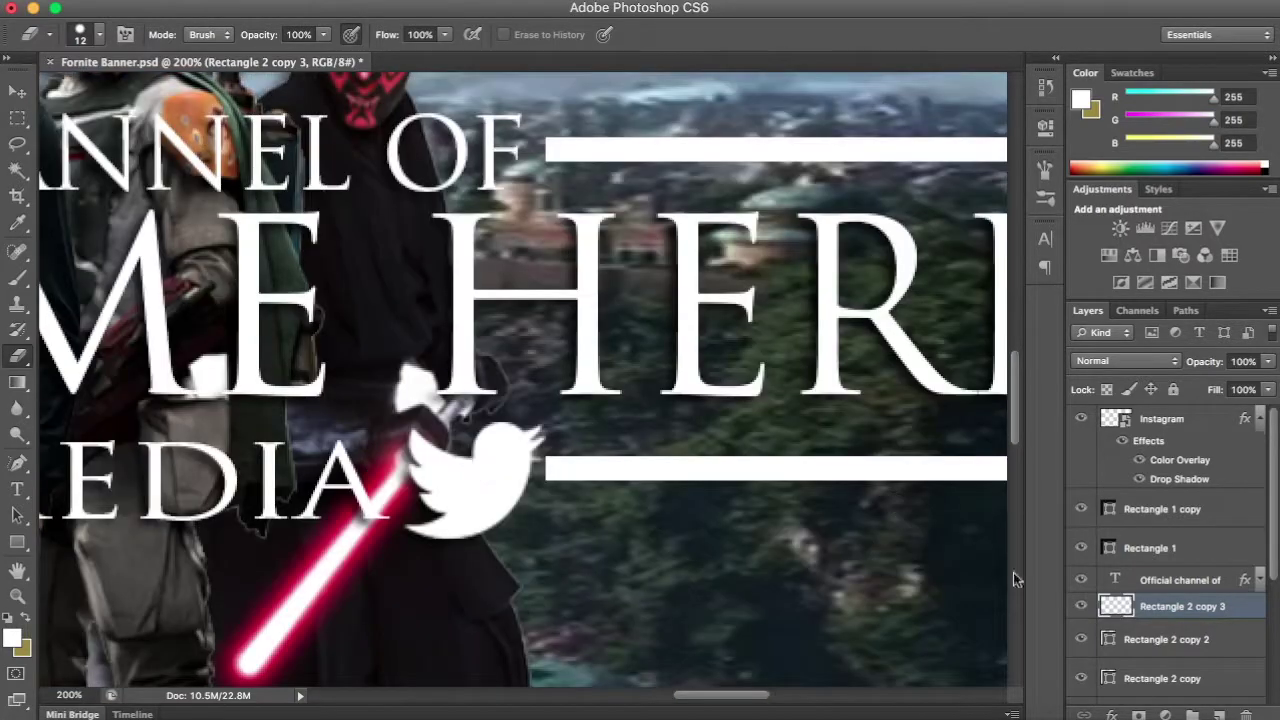
key("ctrl+0")
- Merge the white line layers into one and add a Drop Shadow
right_click(1191, 665)
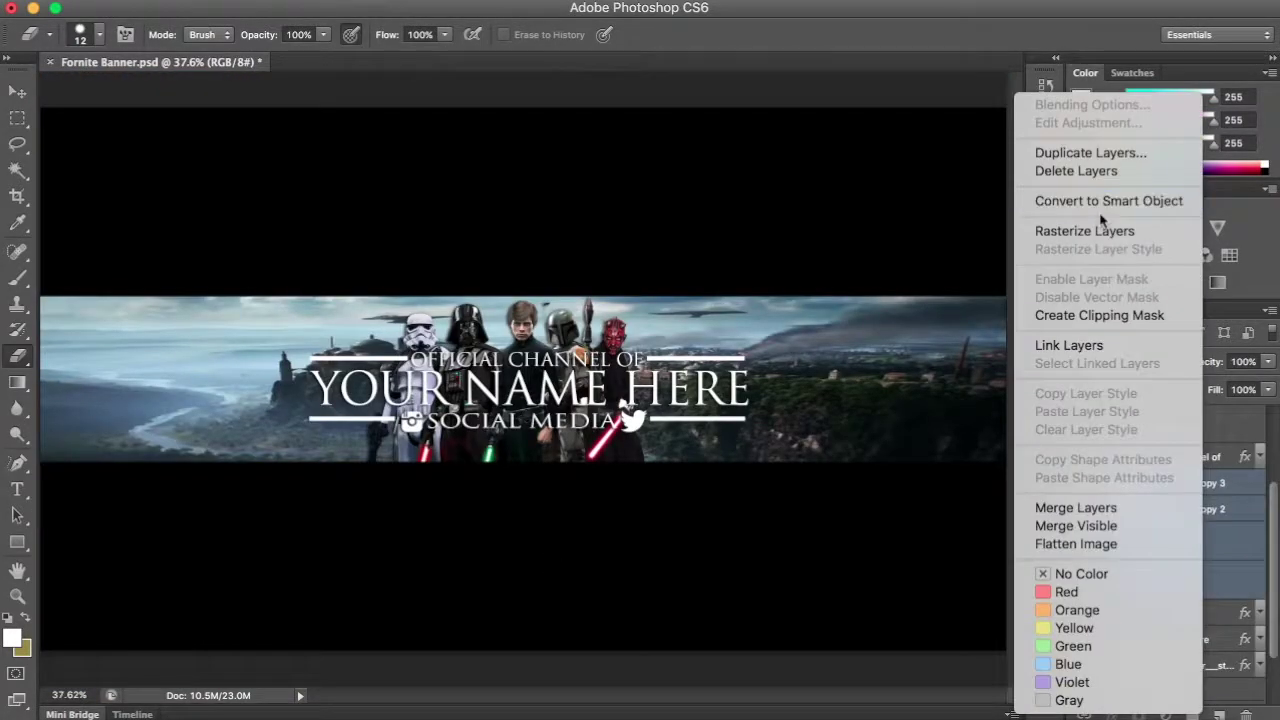
left_click(1071, 537)
double_click(1240, 606)
left_click(700, 523)
left_click(1208, 77)
- Start a new document using the Clipboard preset
scroll(1149, 500, "down", 3)
key("ctrl+c")
key("ctrl+n")
- Create the new square document and bring the banner background into it
key("Return")
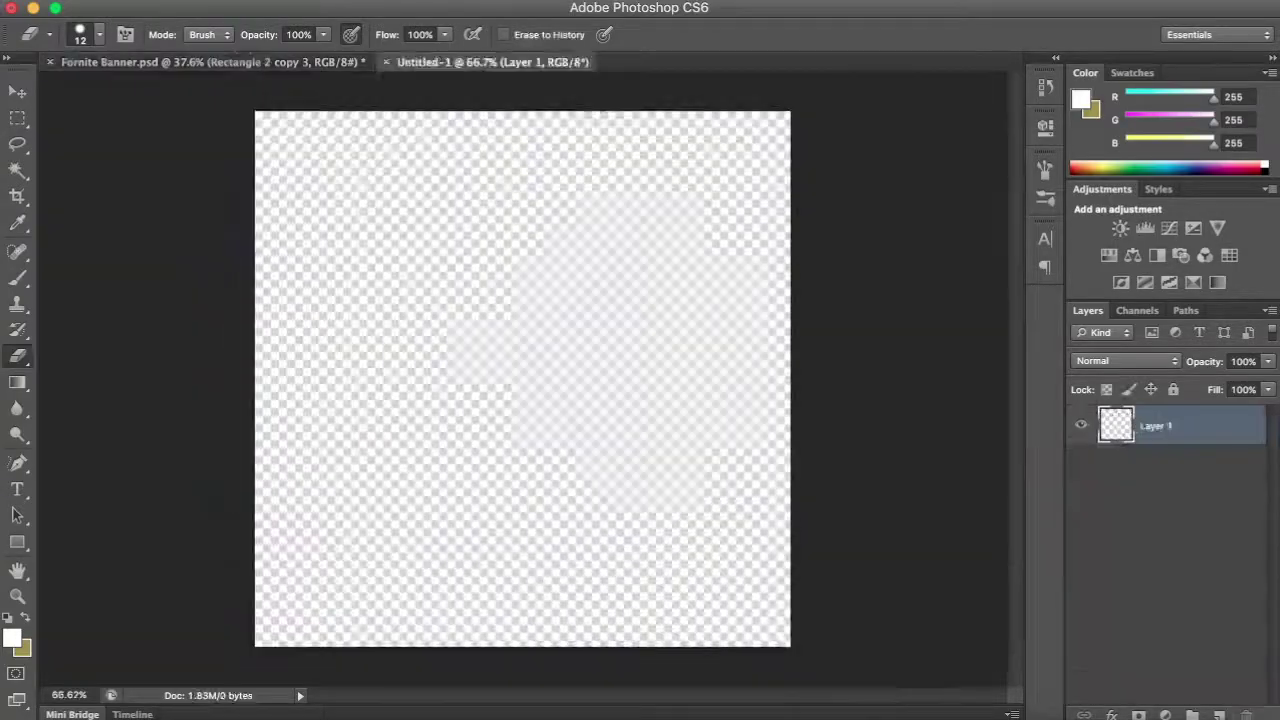
left_click(215, 62)
left_click_drag(221, 62, 480, 300)
left_click_drag(500, 600, 700, 277)
key("ctrl+minus")
key("ctrl+minus")
key("ctrl+minus")
key("ctrl+t")
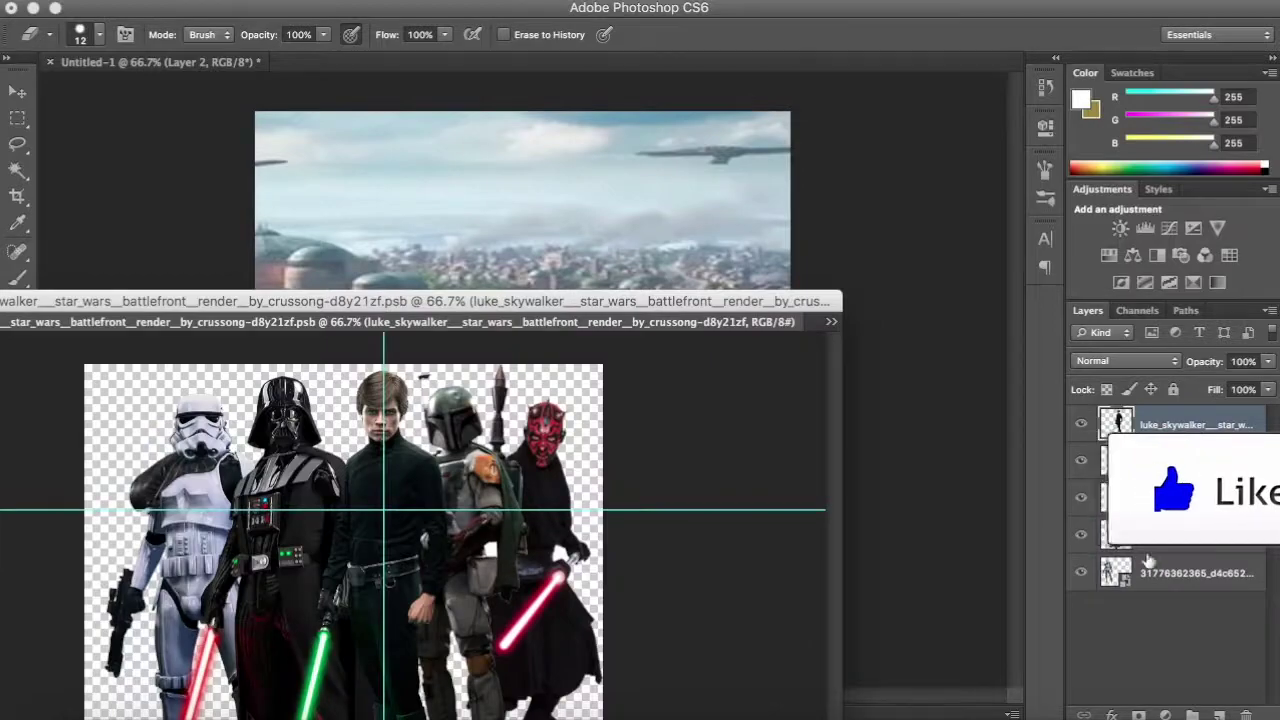
- Add the Luke figure to the avatar, enlarged with a Drop Shadow and repositioned
left_click_drag(1116, 425, 643, 257)
key("ctrl+t")
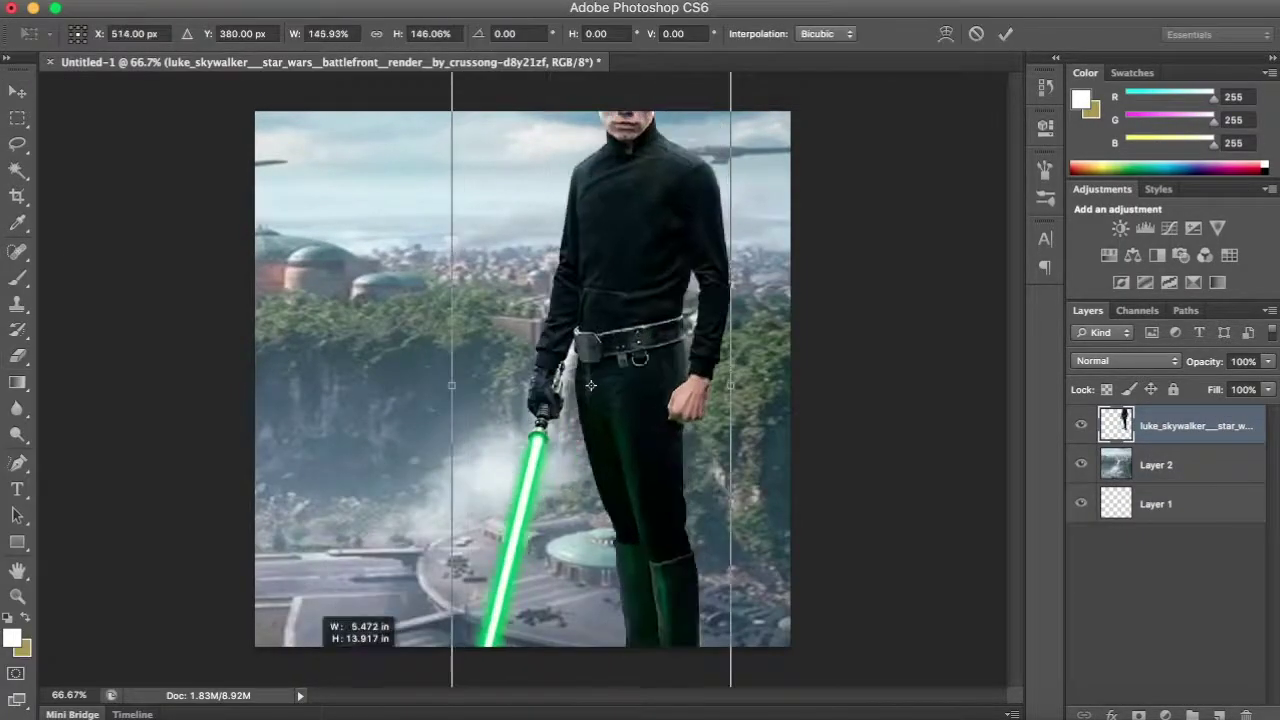
left_click_drag(430, 500, 493, 571)
key("Return")
double_click(1225, 425)
left_click(680, 361)
left_click(1206, 74)
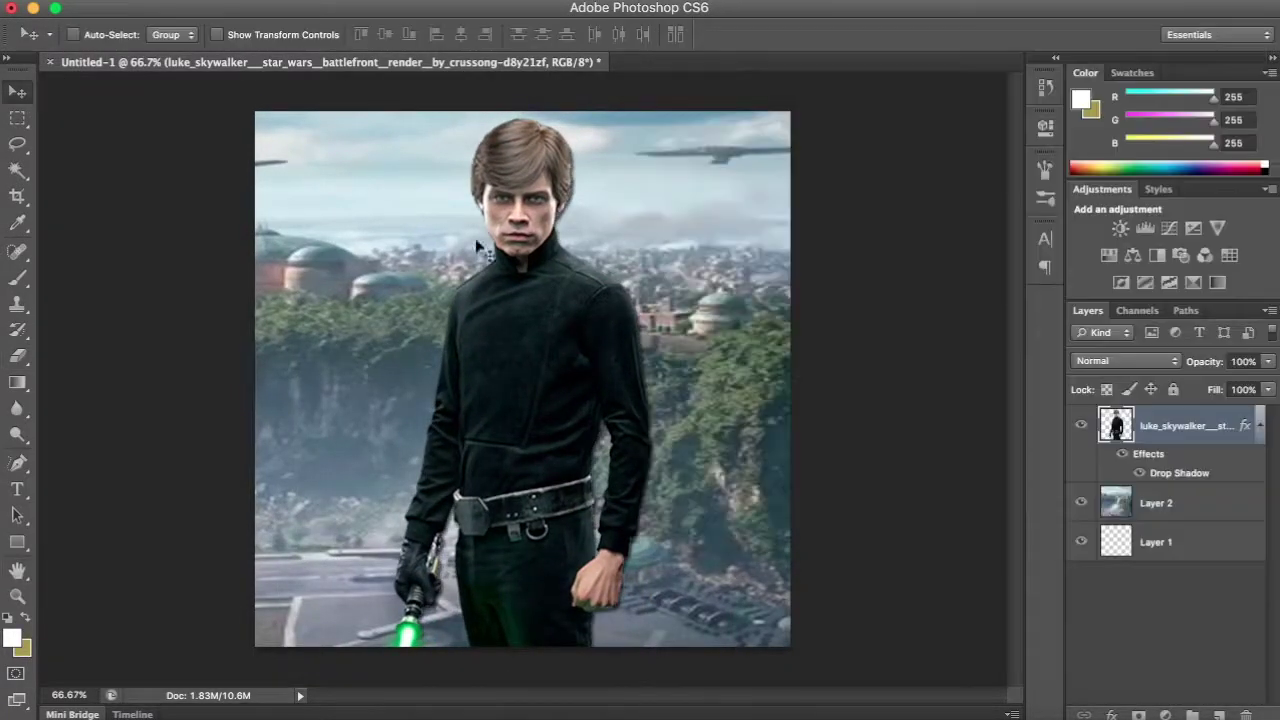
left_click_drag(556, 266, 480, 250)
- Bring the barred YOUR NAME text into the avatar
key("ctrl+minus")
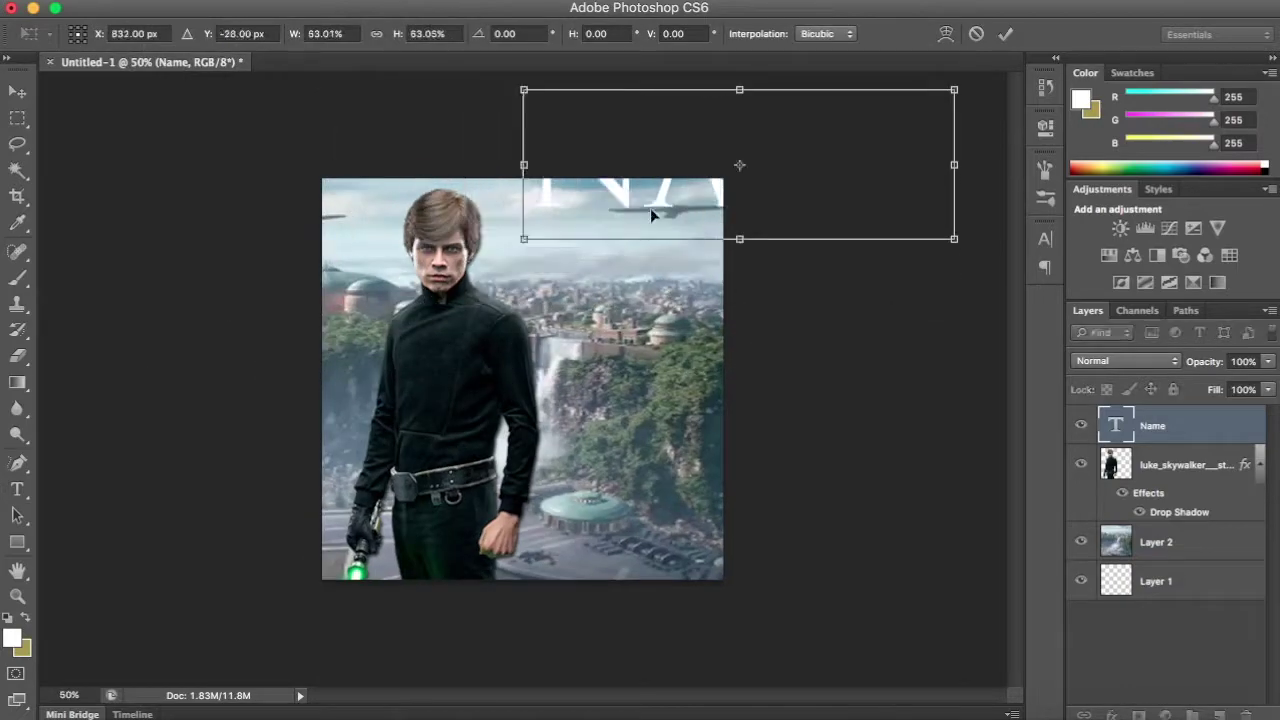
left_click_drag(650, 208, 642, 276)
key("Return")
key("ctrl+plus")
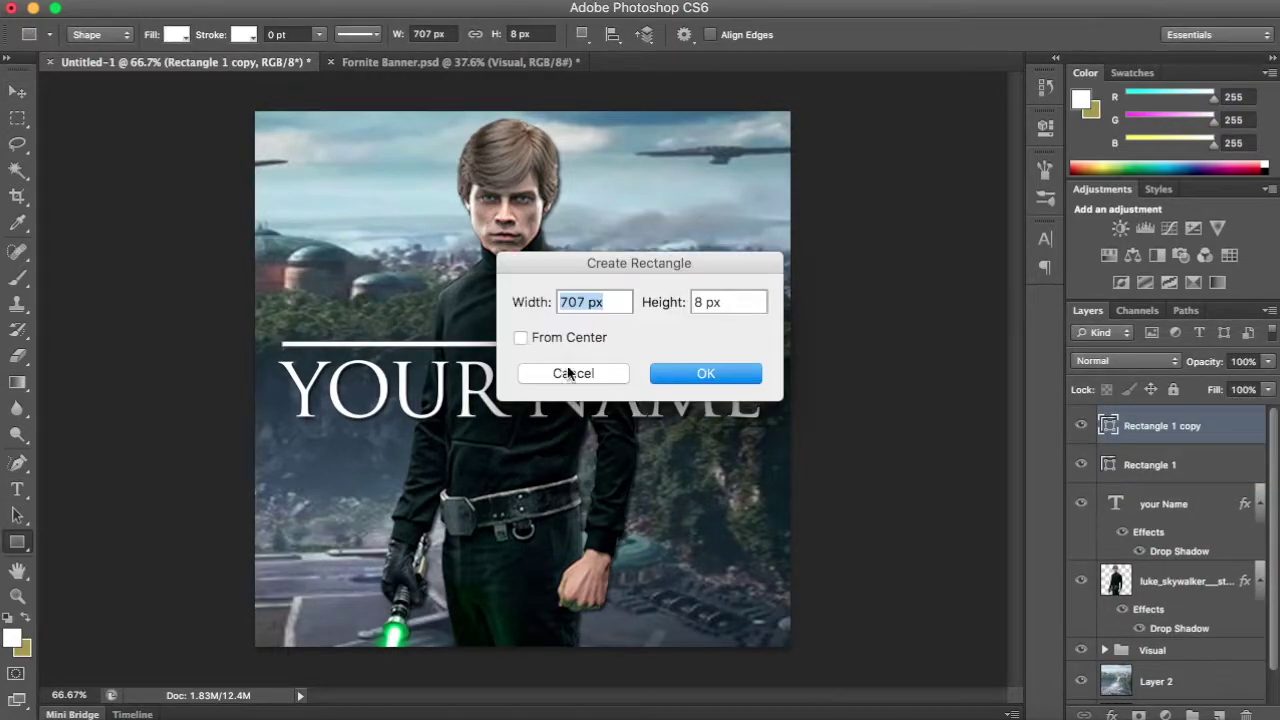
- Brush a white border around all four edges of the avatar on a new layer
left_click(1218, 714)
key("b")
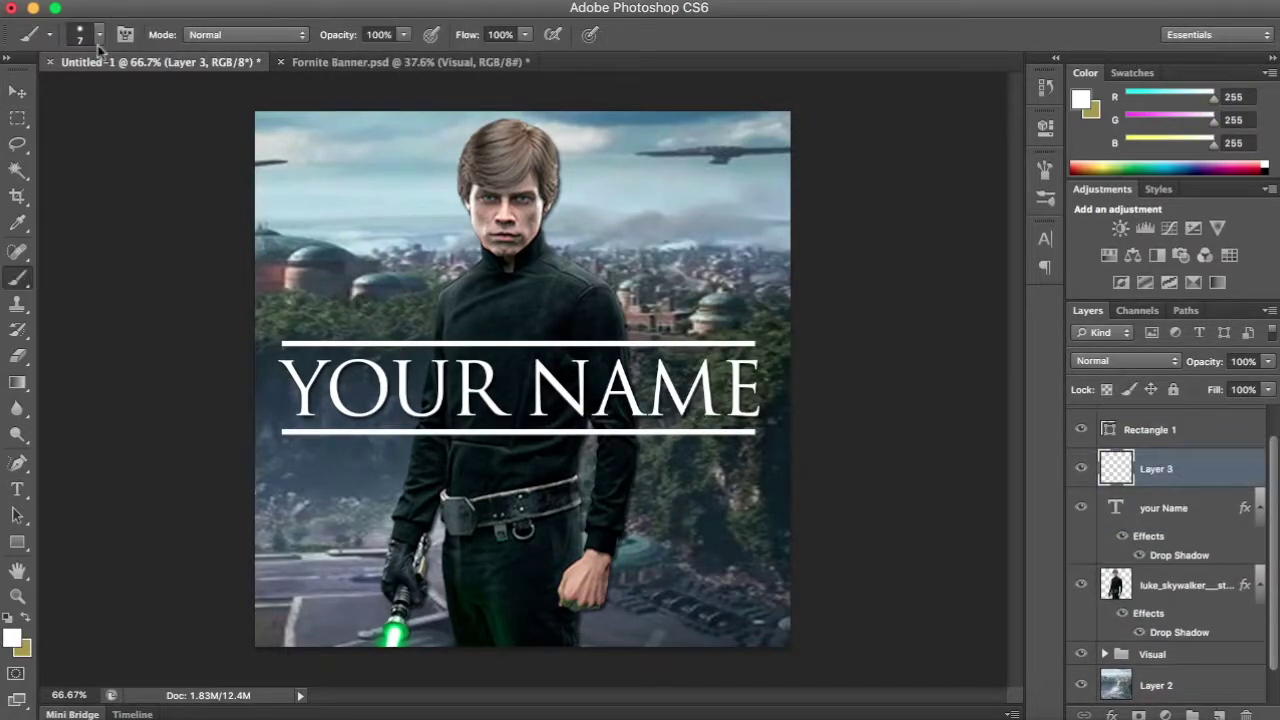
mouse_move(256, 643)
left_mouse_down()
mouse_move(786, 645)
mouse_move(778, 112)
left_mouse_up()
left_click(257, 114, "shift")
left_click(256, 654, "shift")
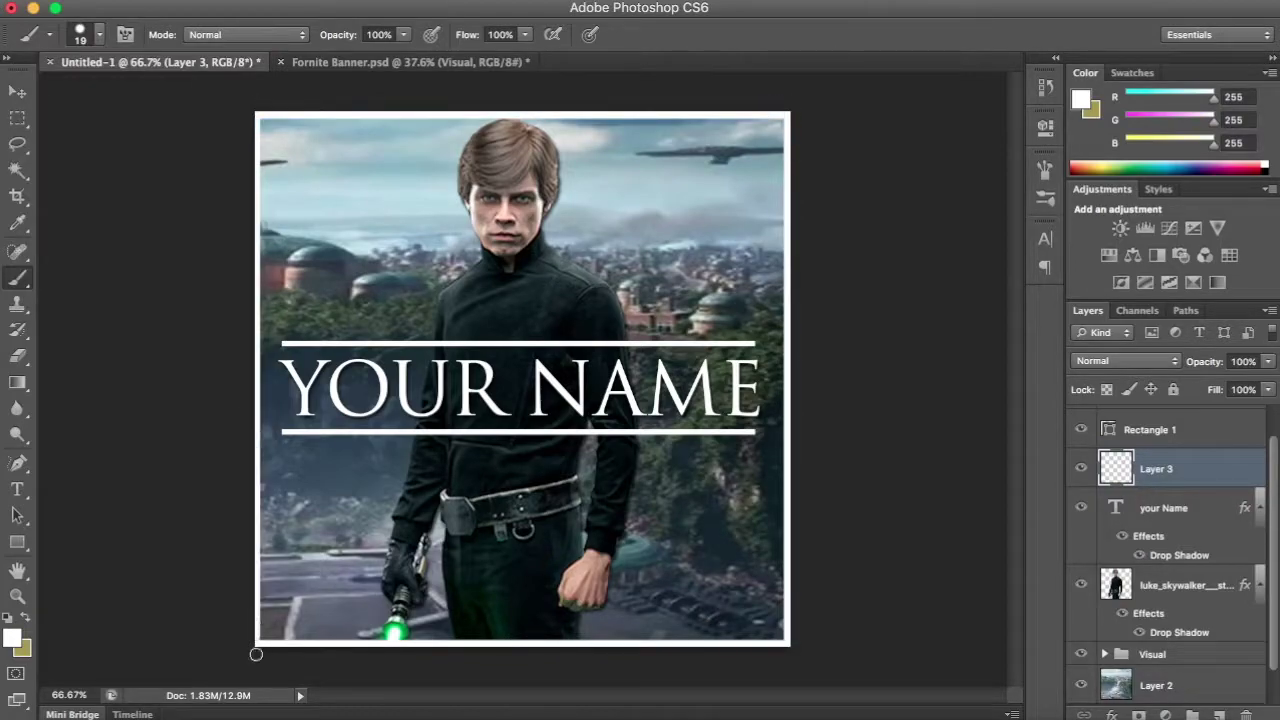
- Paint white lines along the banner's top and bottom edges on a raised new layer
left_click(400, 62)
key("ctrl+minus")
left_click(1219, 714)
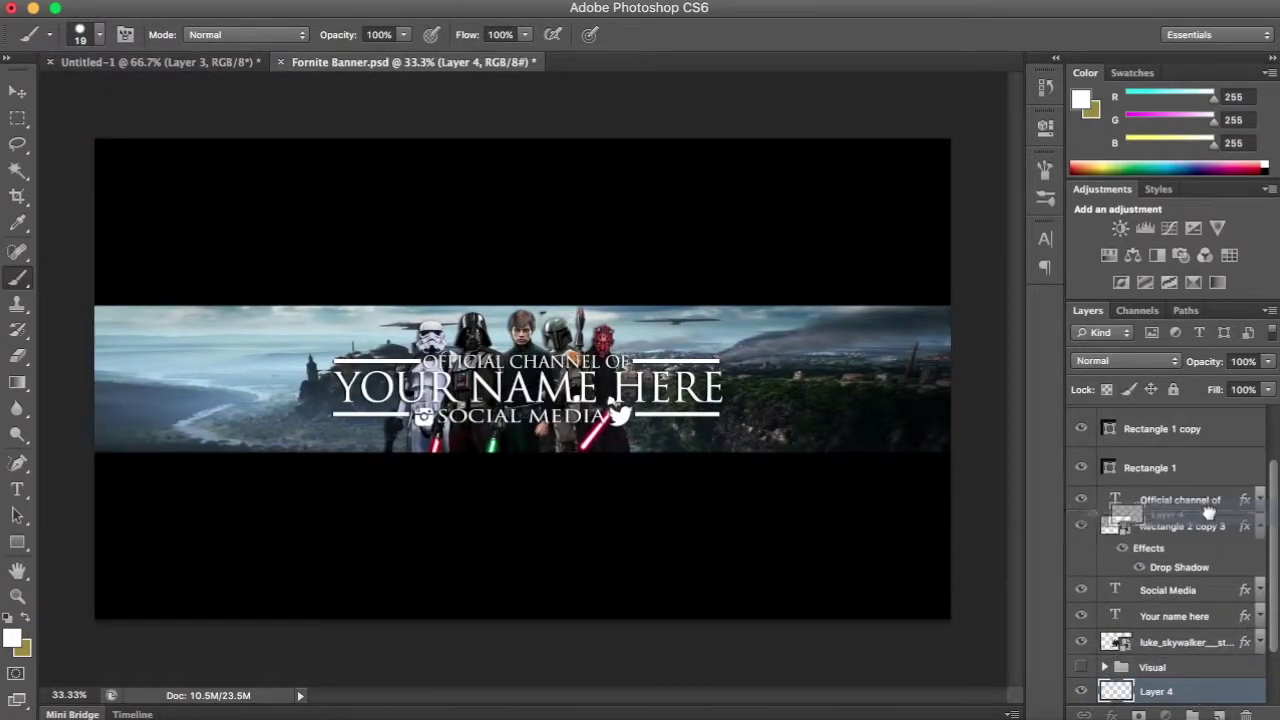
left_click(93, 306)
left_click(950, 306, "shift")
left_click_drag(950, 453, 552, 453)
key("ctrl+plus")
key("ctrl+plus")
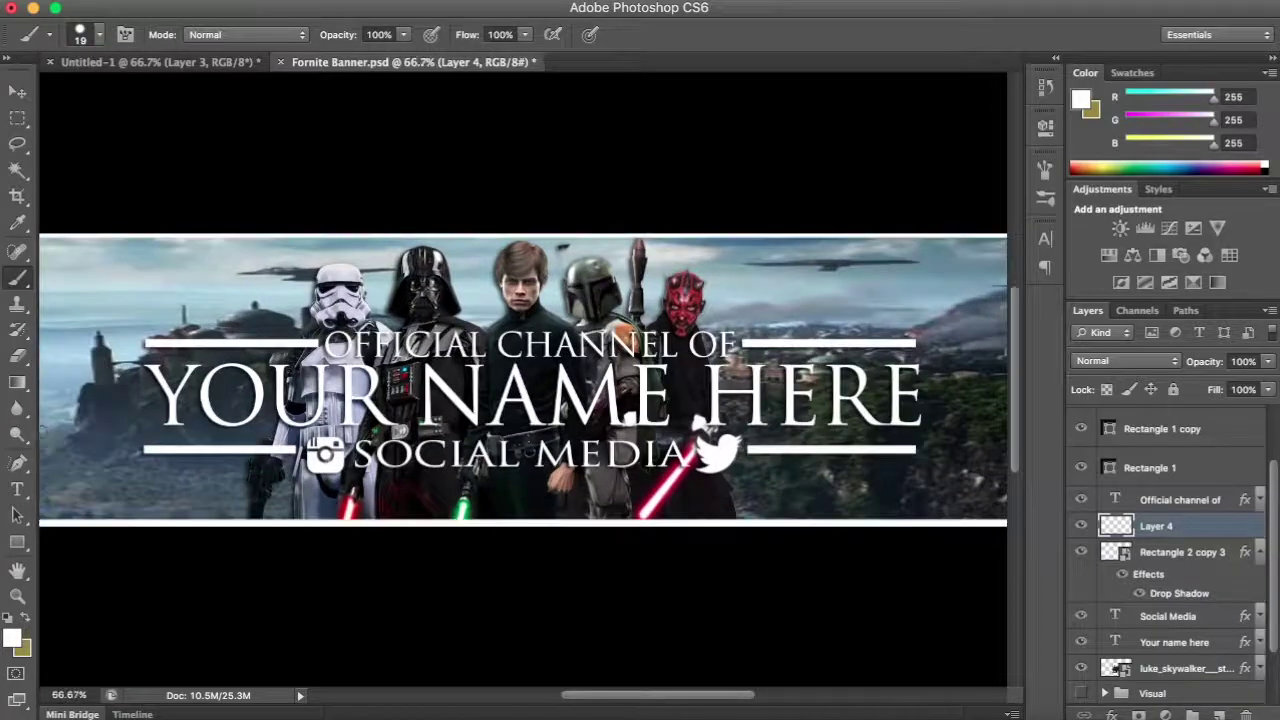